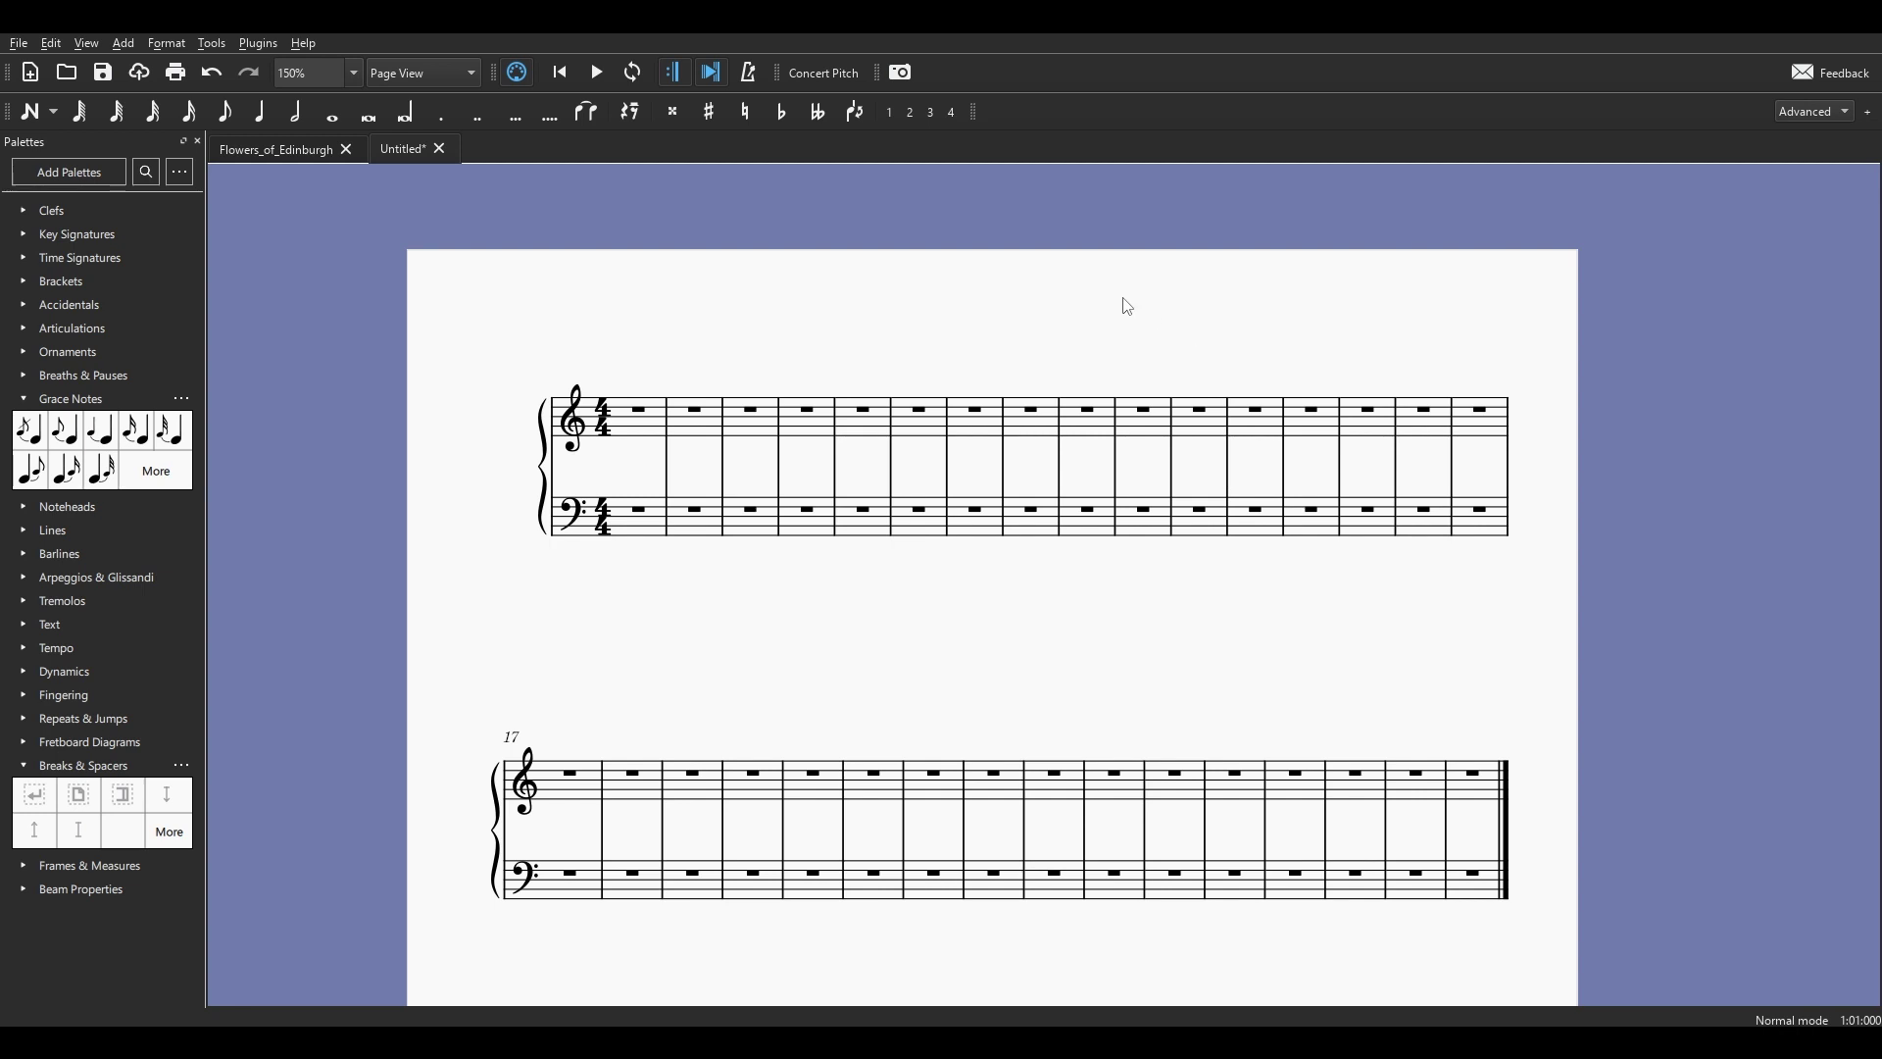
Switch to the Flowers_of_Edinburgh score and play it.
left_click(285, 157)
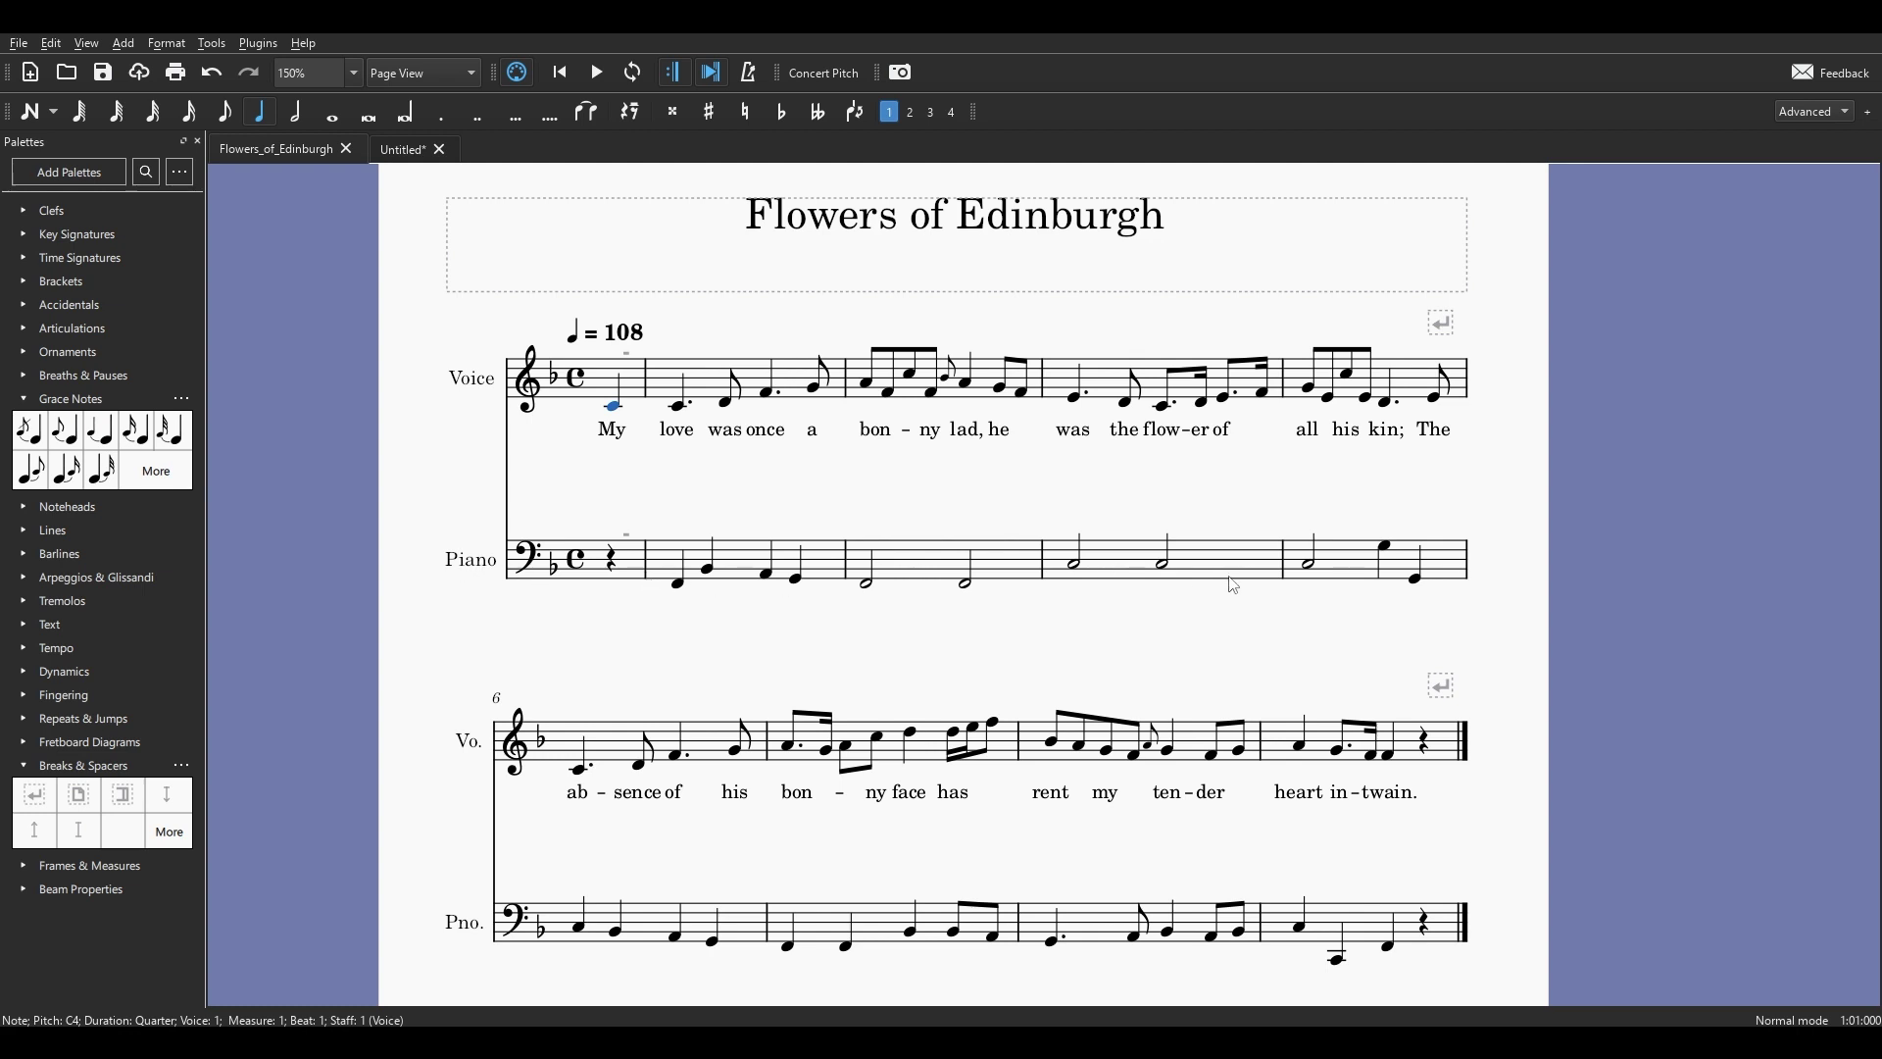
left_click(598, 73)
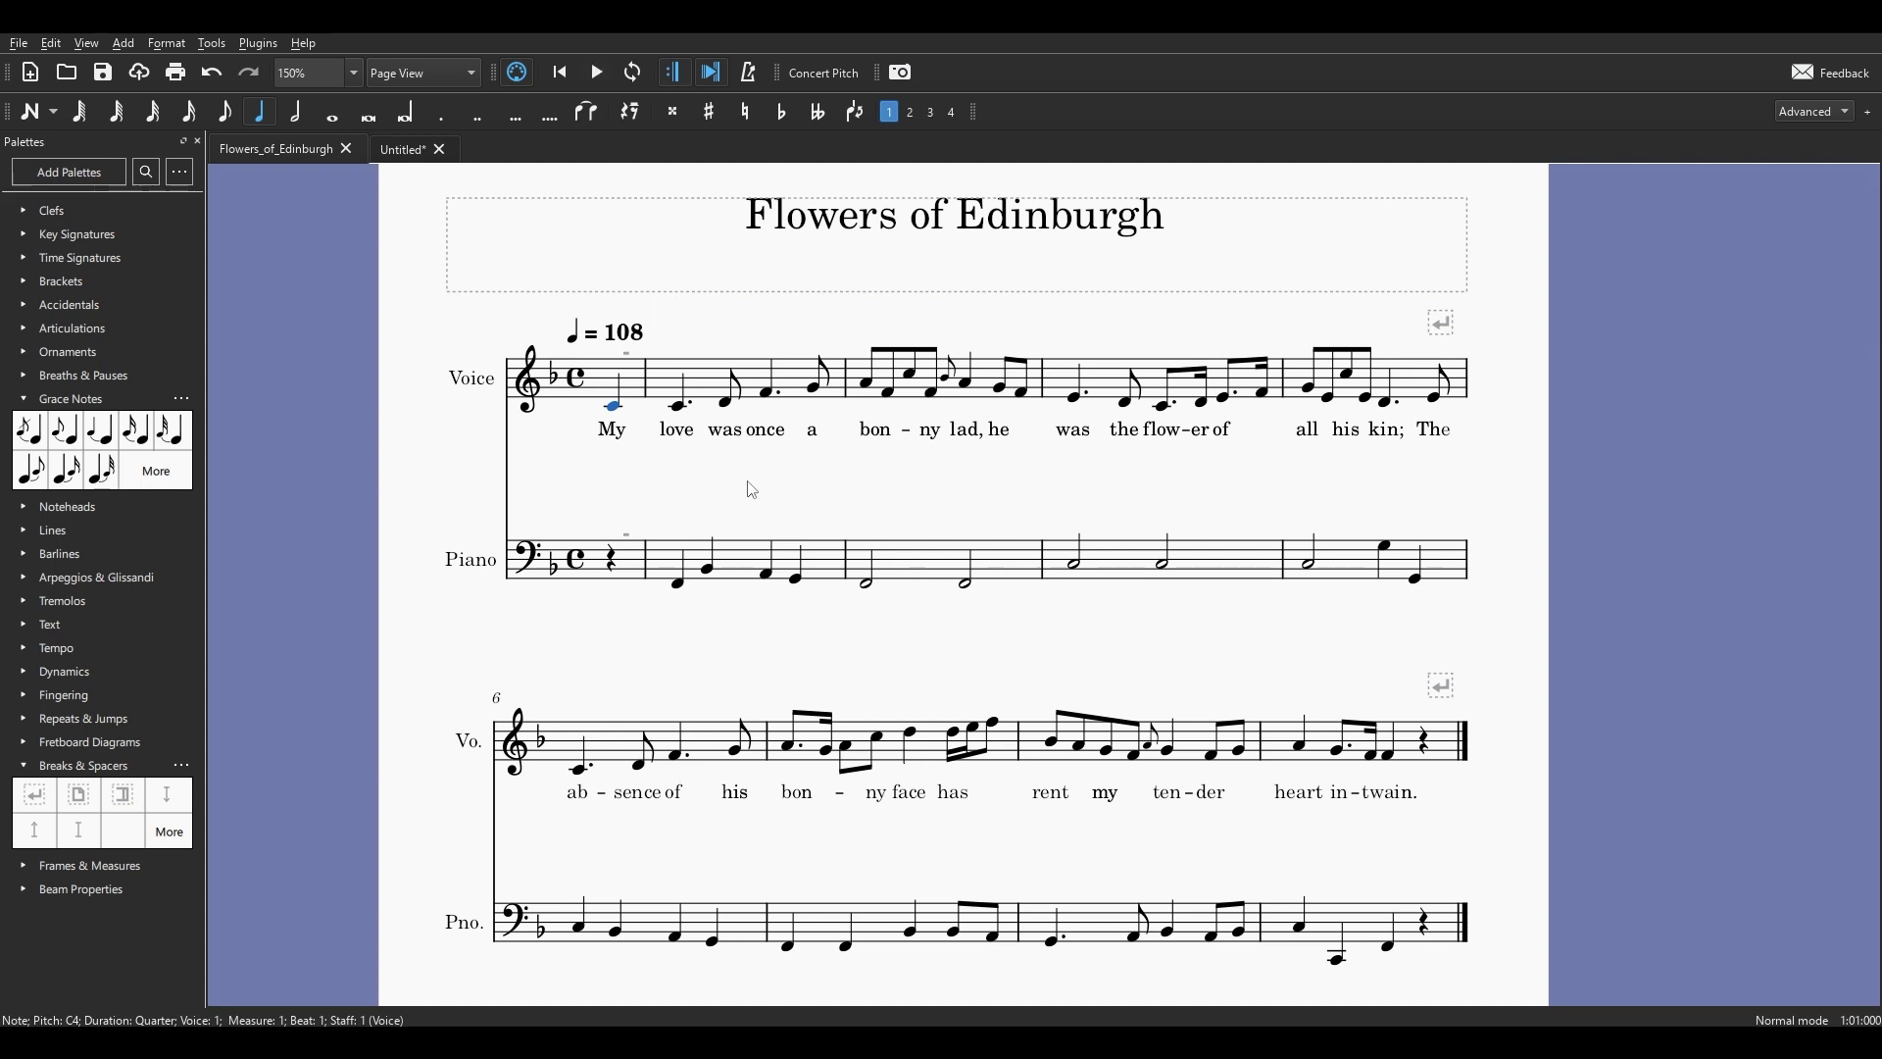
Examine the voice part's range by checking the opening note on "My" and the highest note in measure 7.
left_click(614, 410)
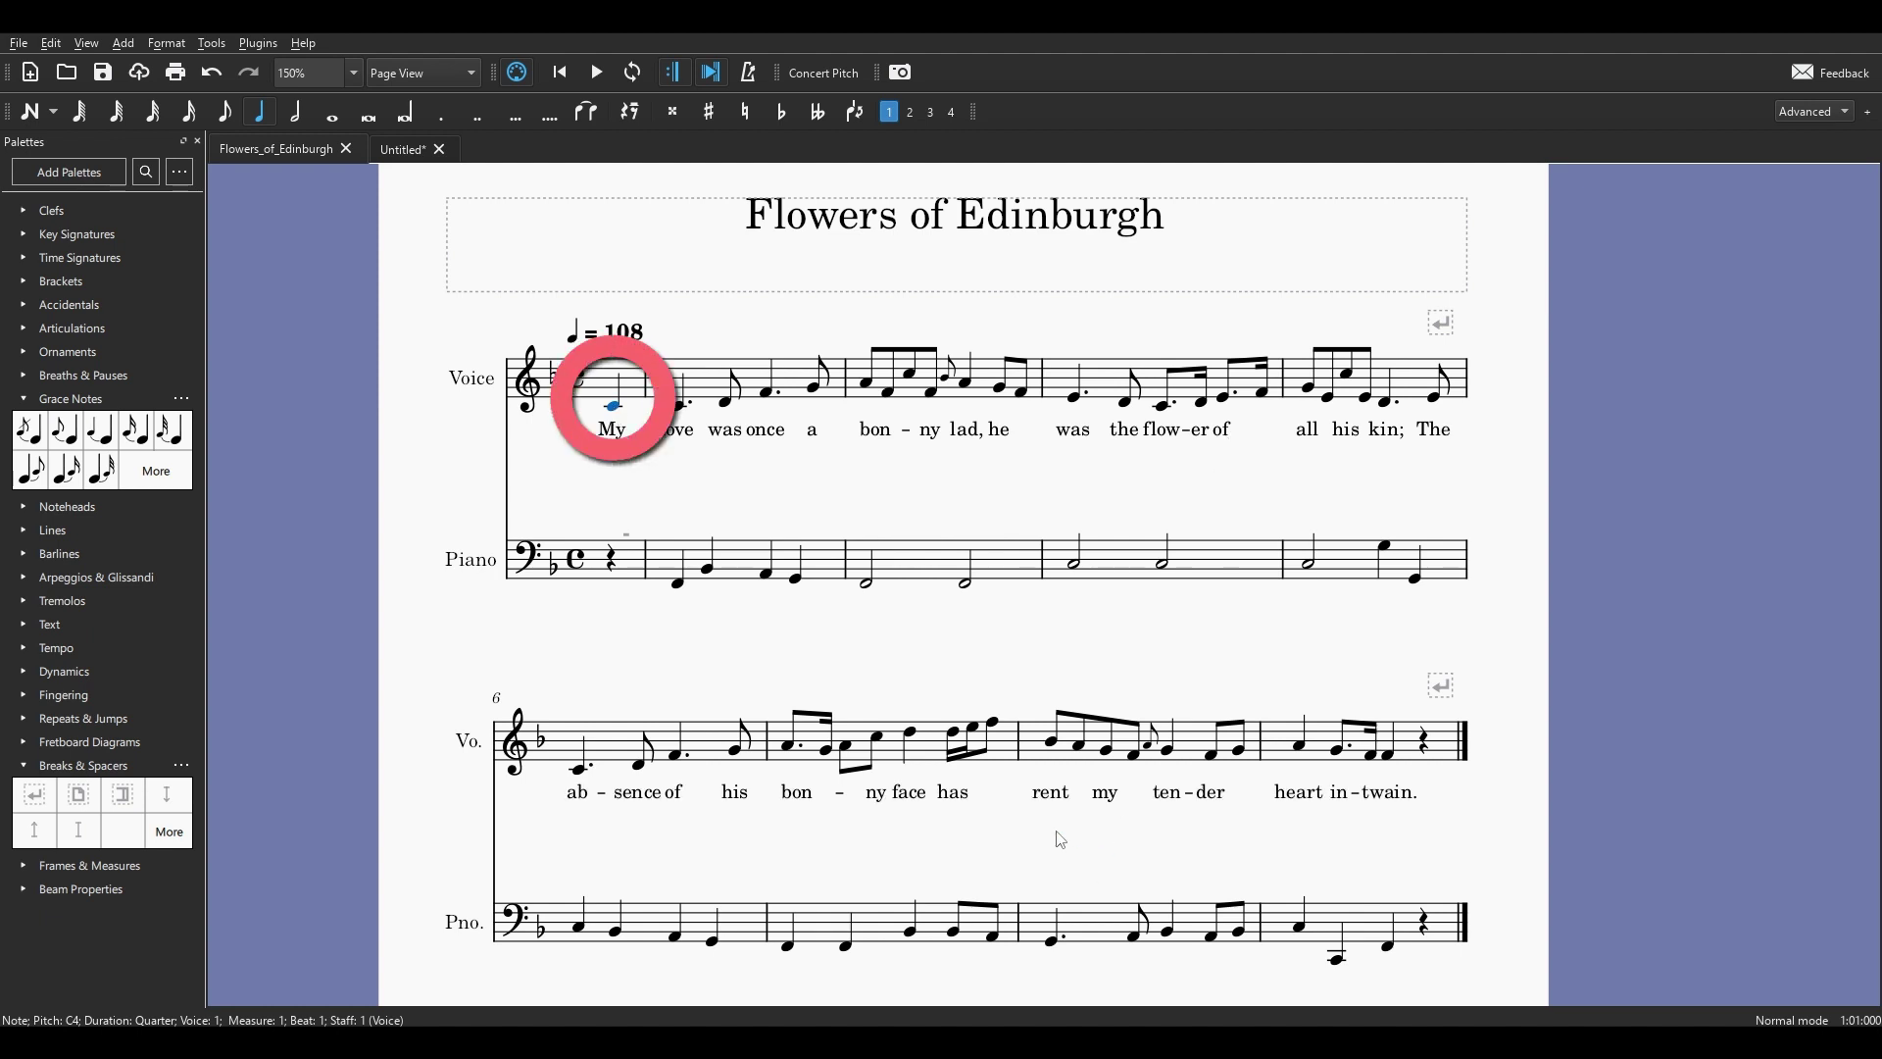
left_click(995, 727)
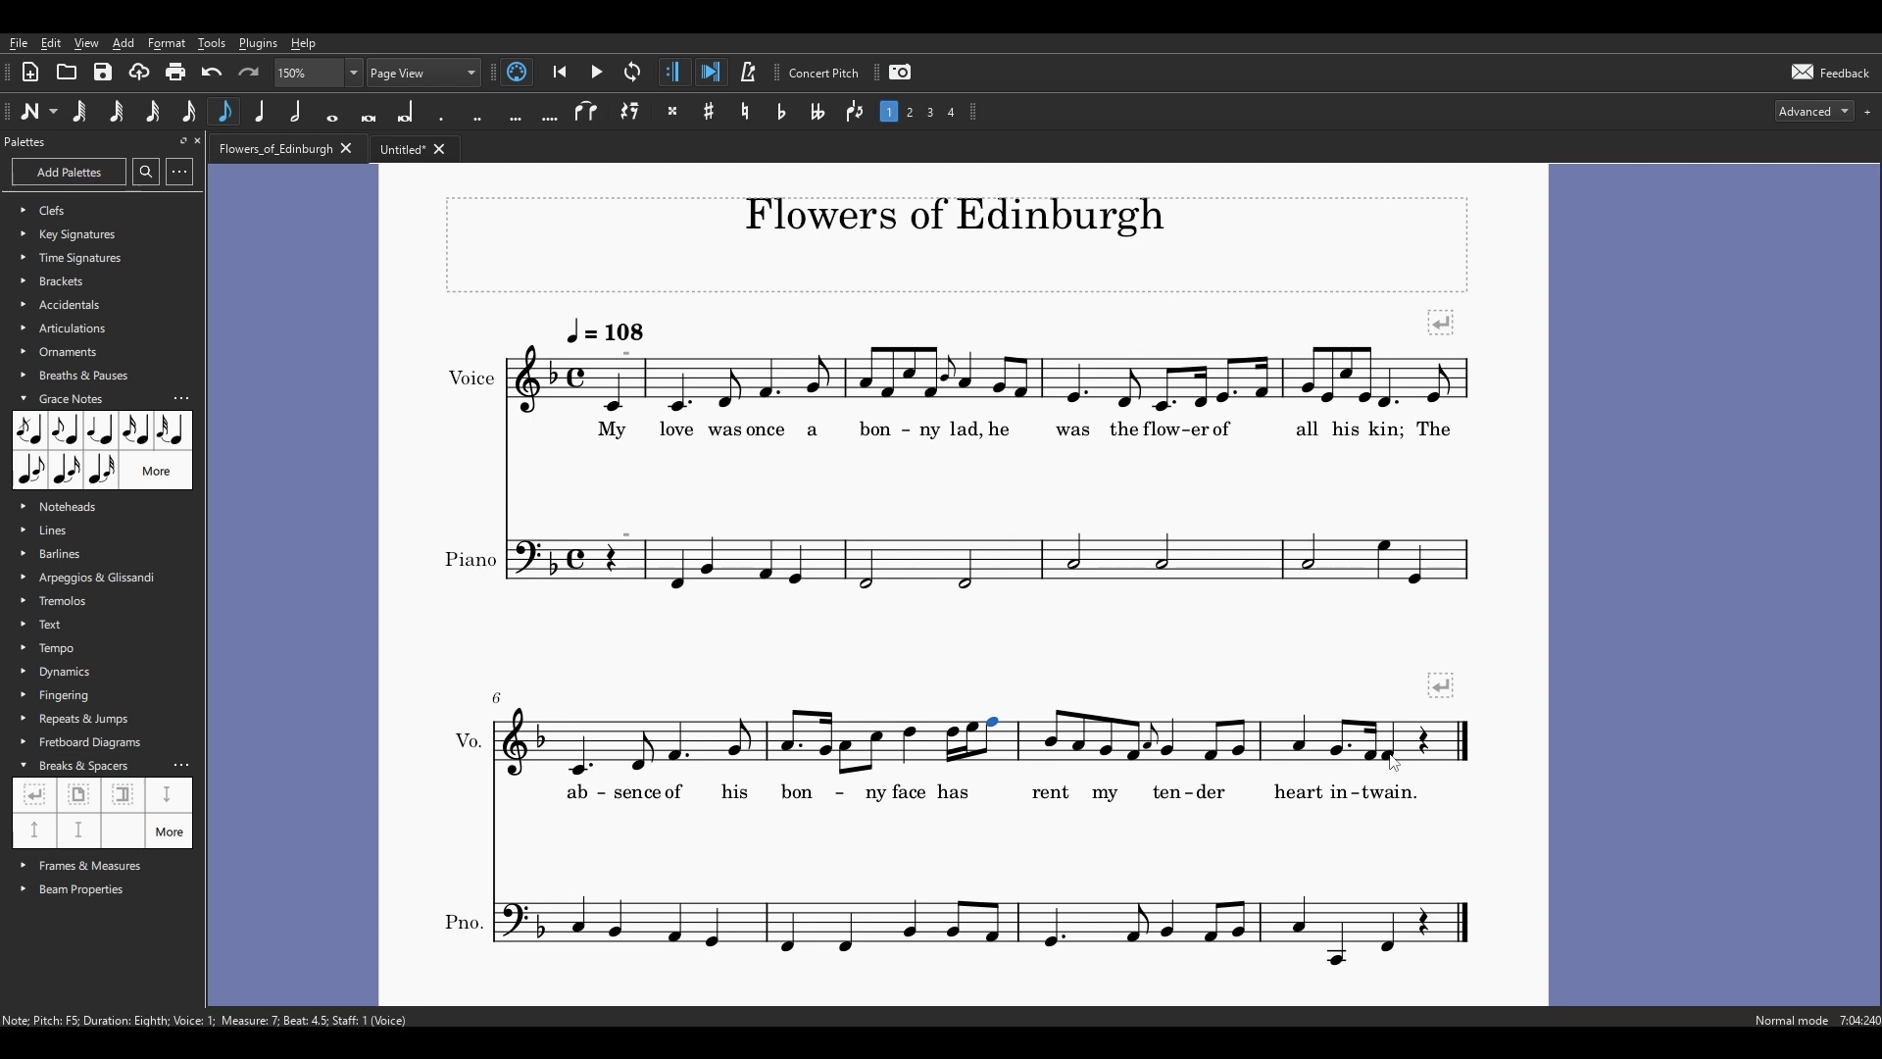
left_click(615, 406)
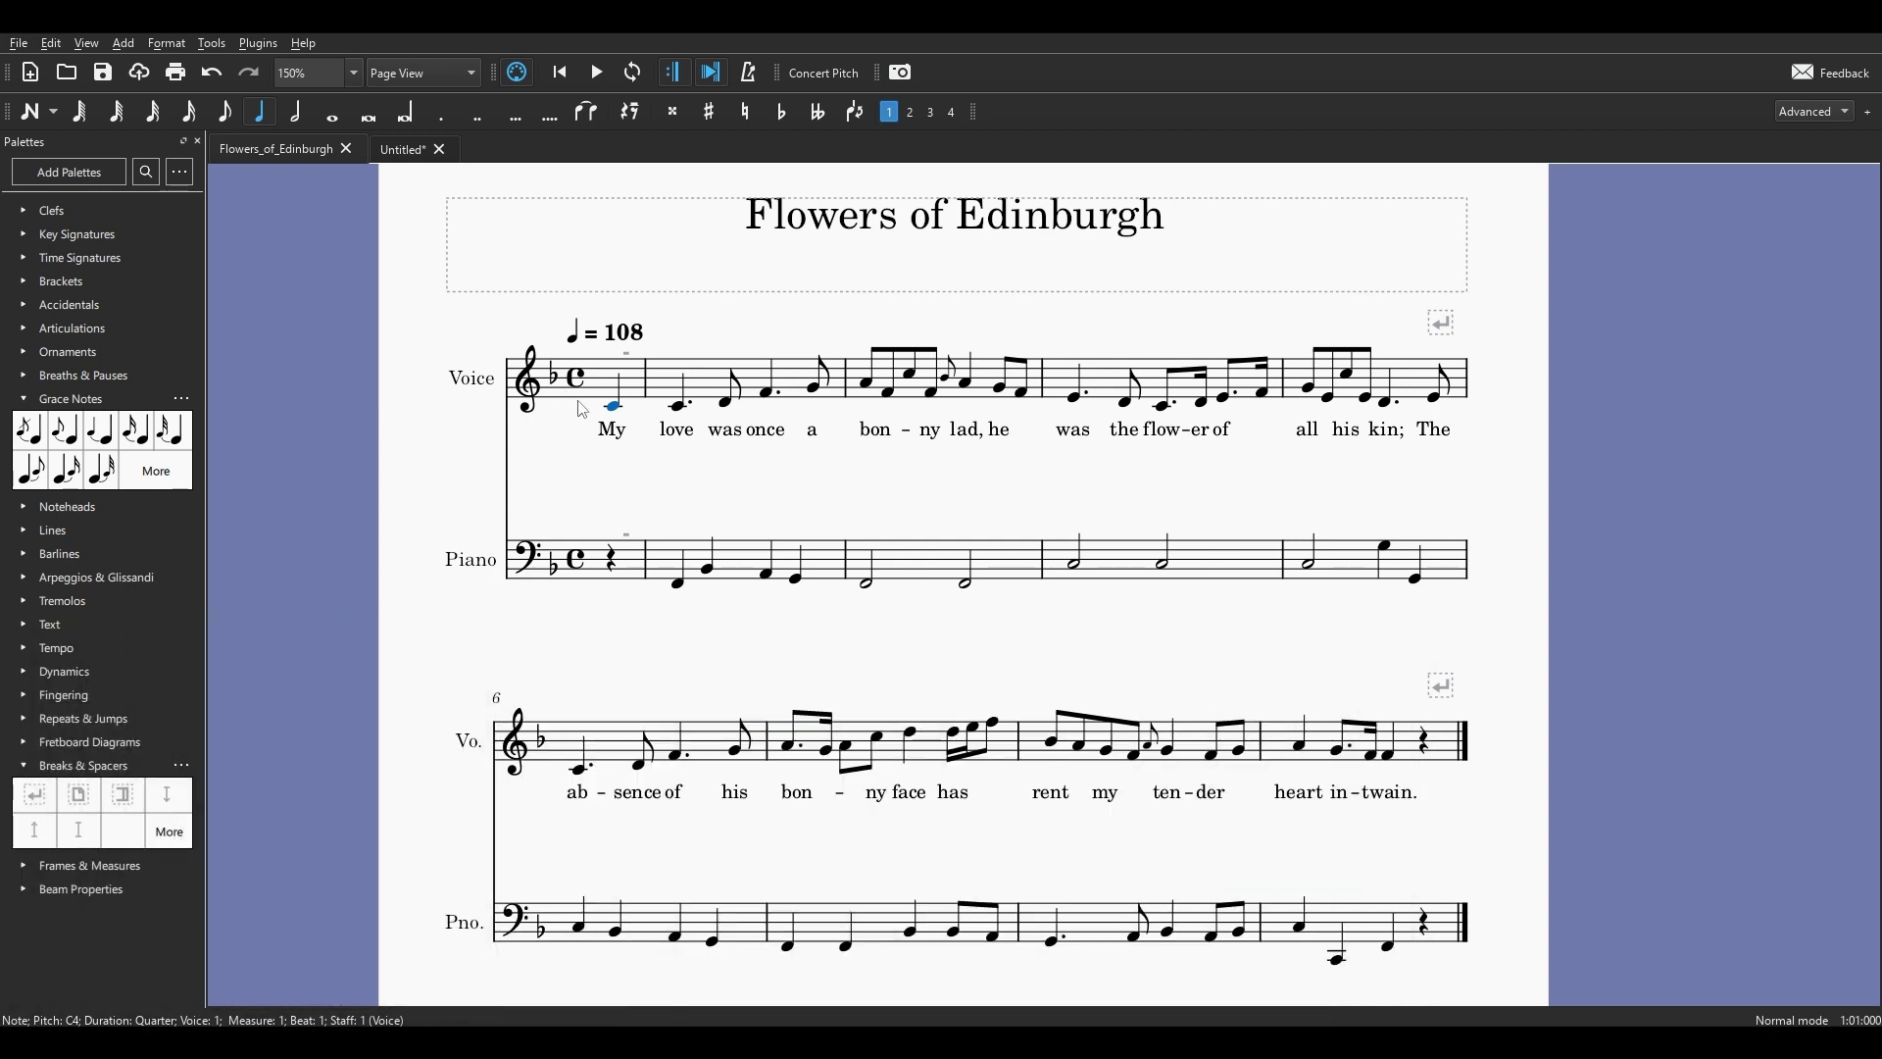
Transpose the whole score chromatically up to the key of A major / F# minor.
key("Escape")
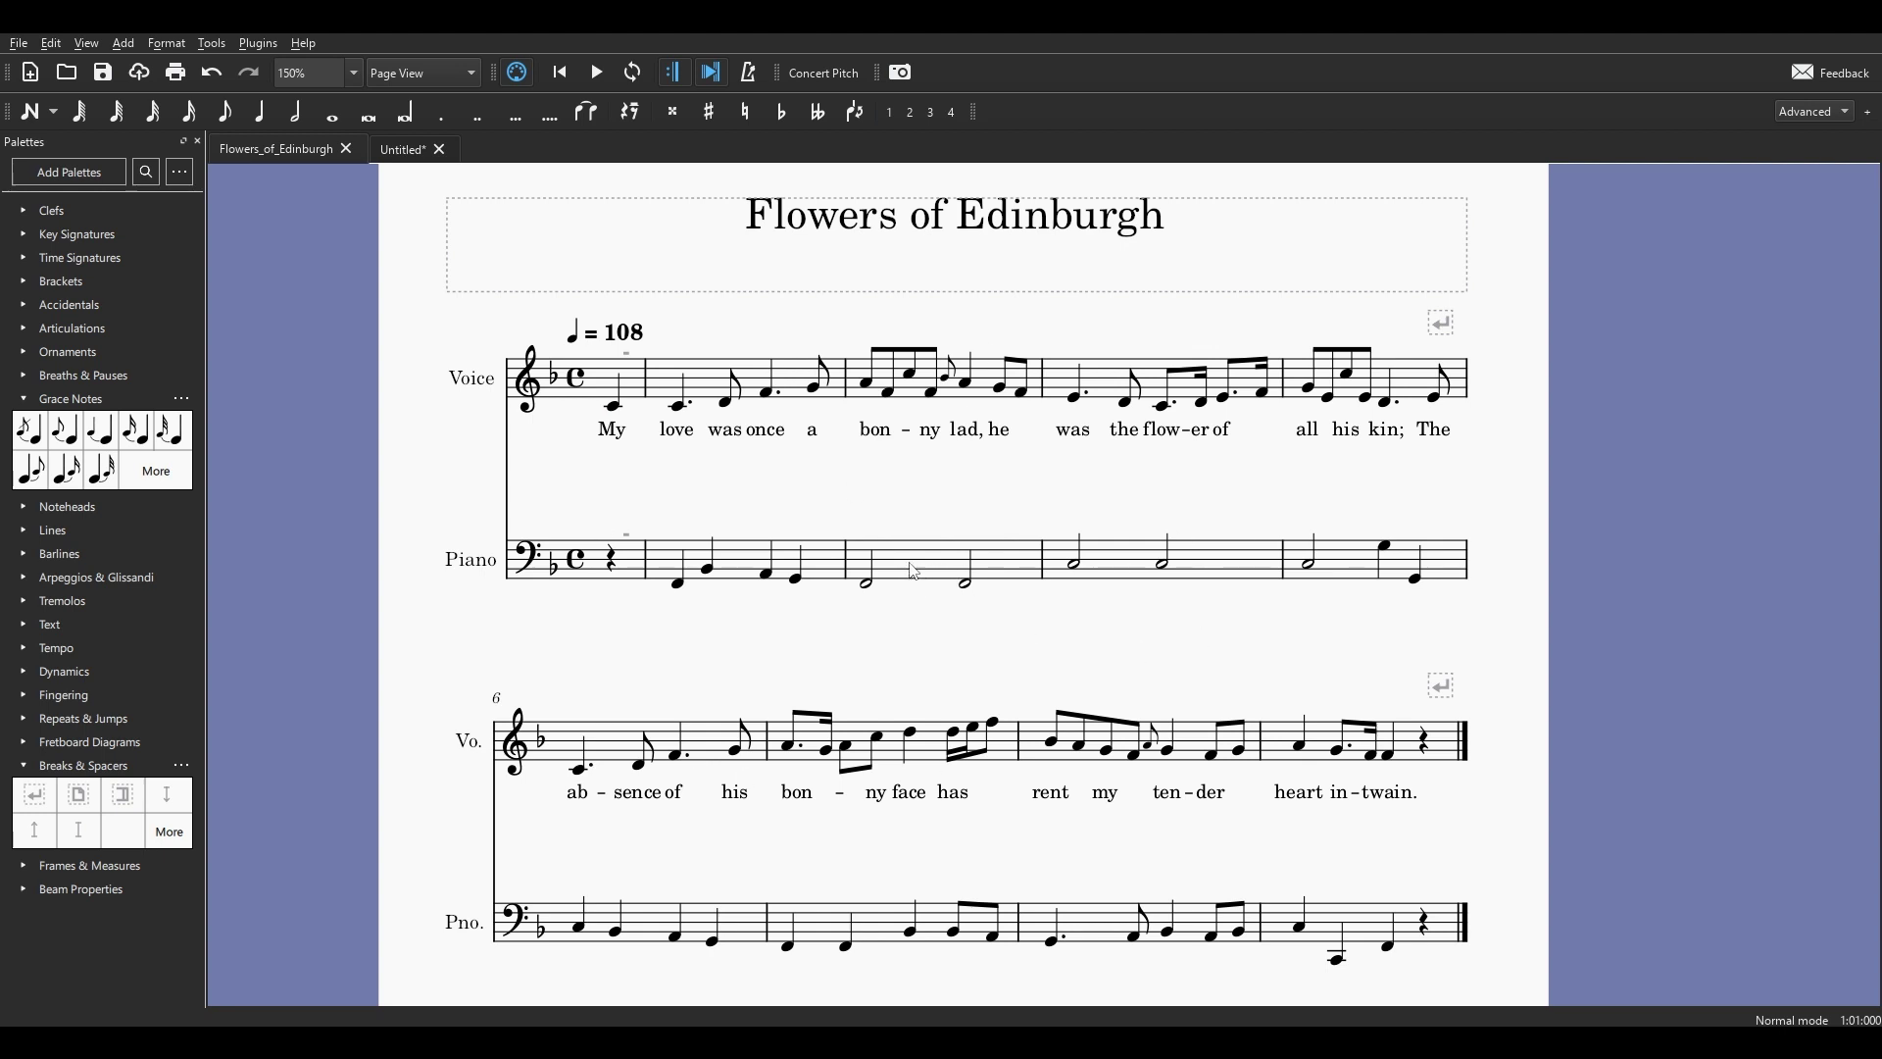
left_click(210, 43)
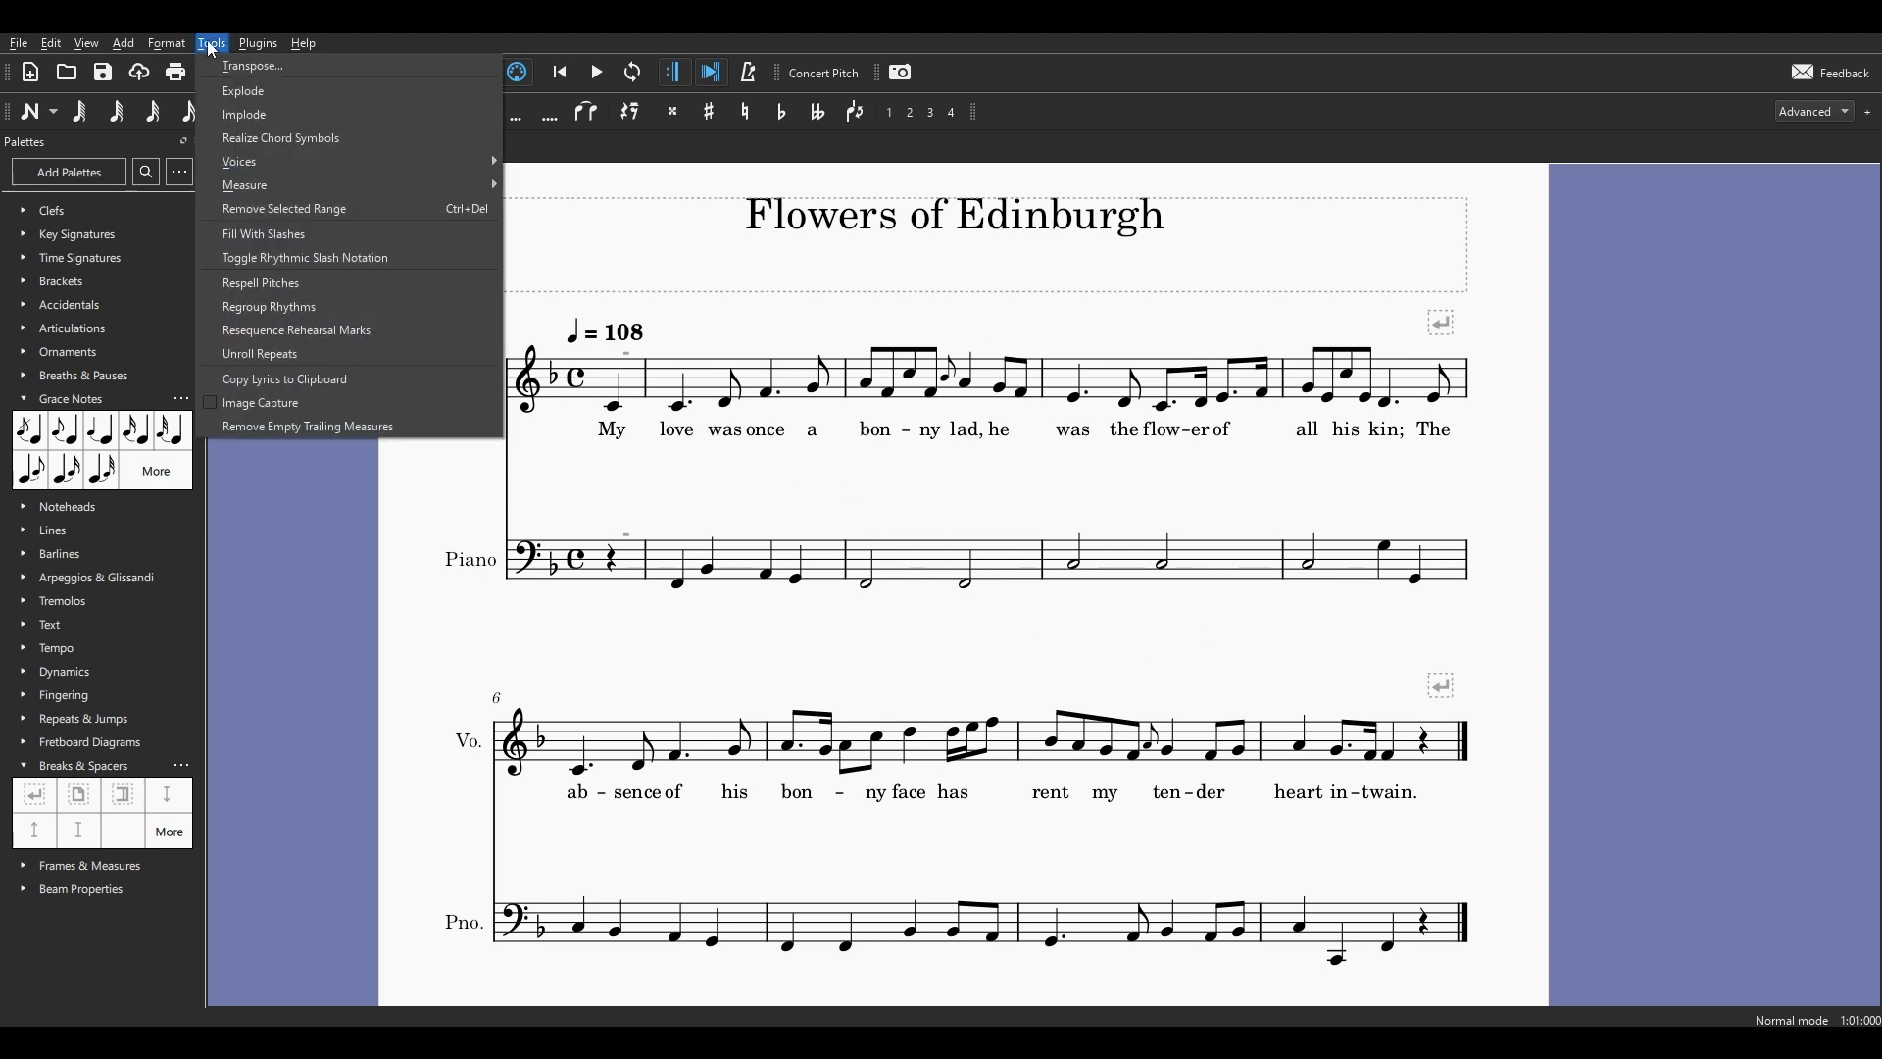
left_click(304, 69)
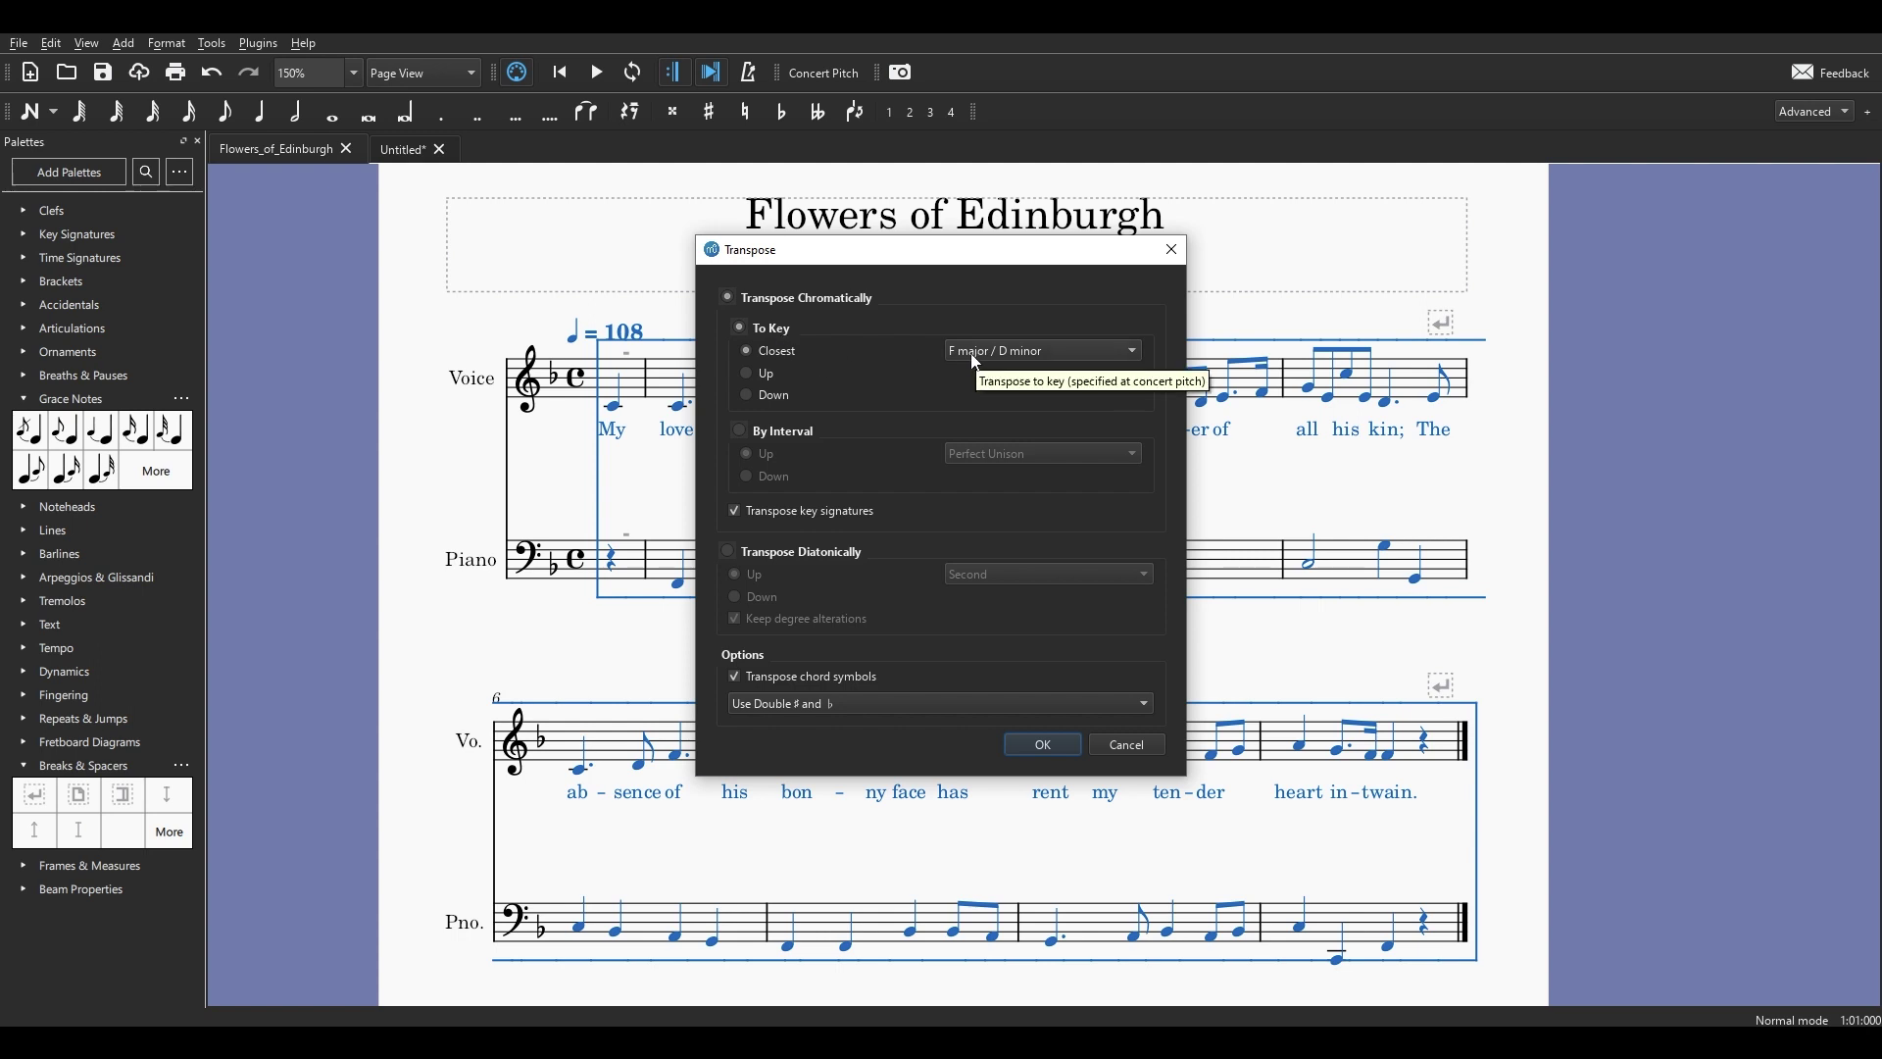
left_click(749, 375)
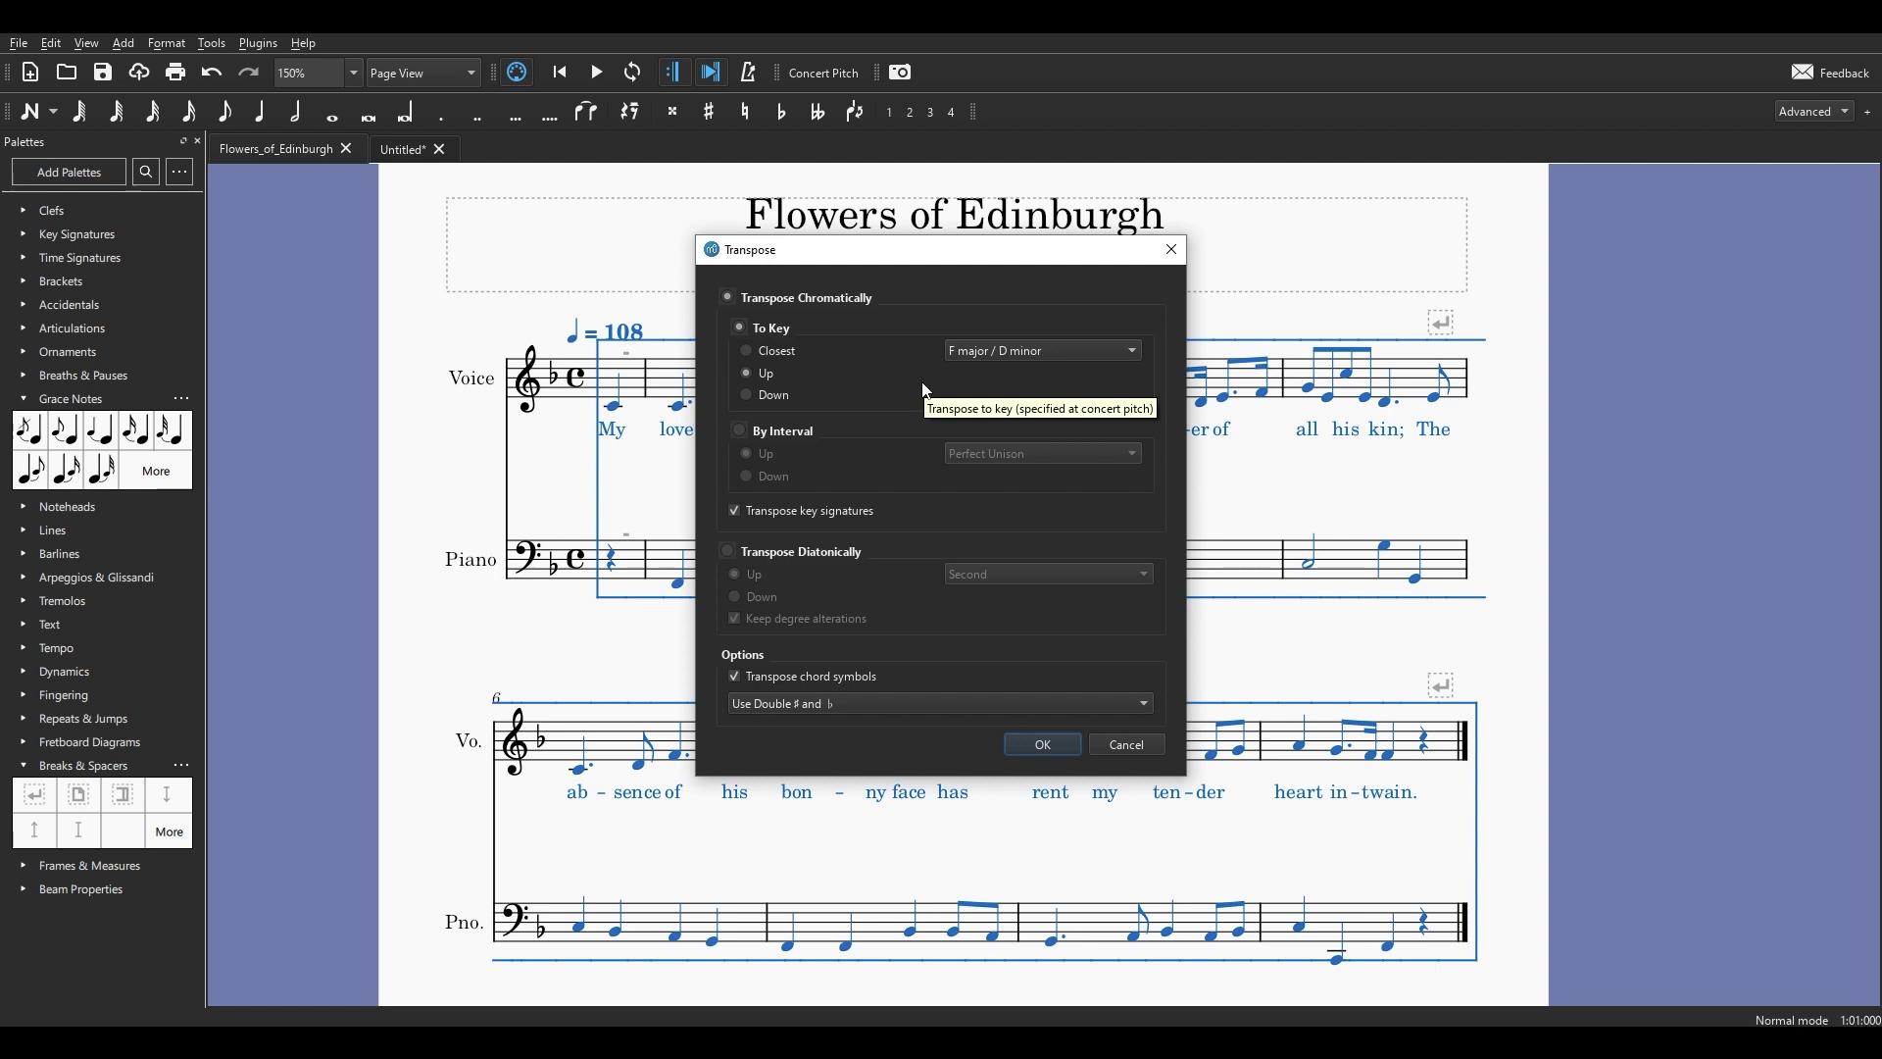
left_click(1004, 350)
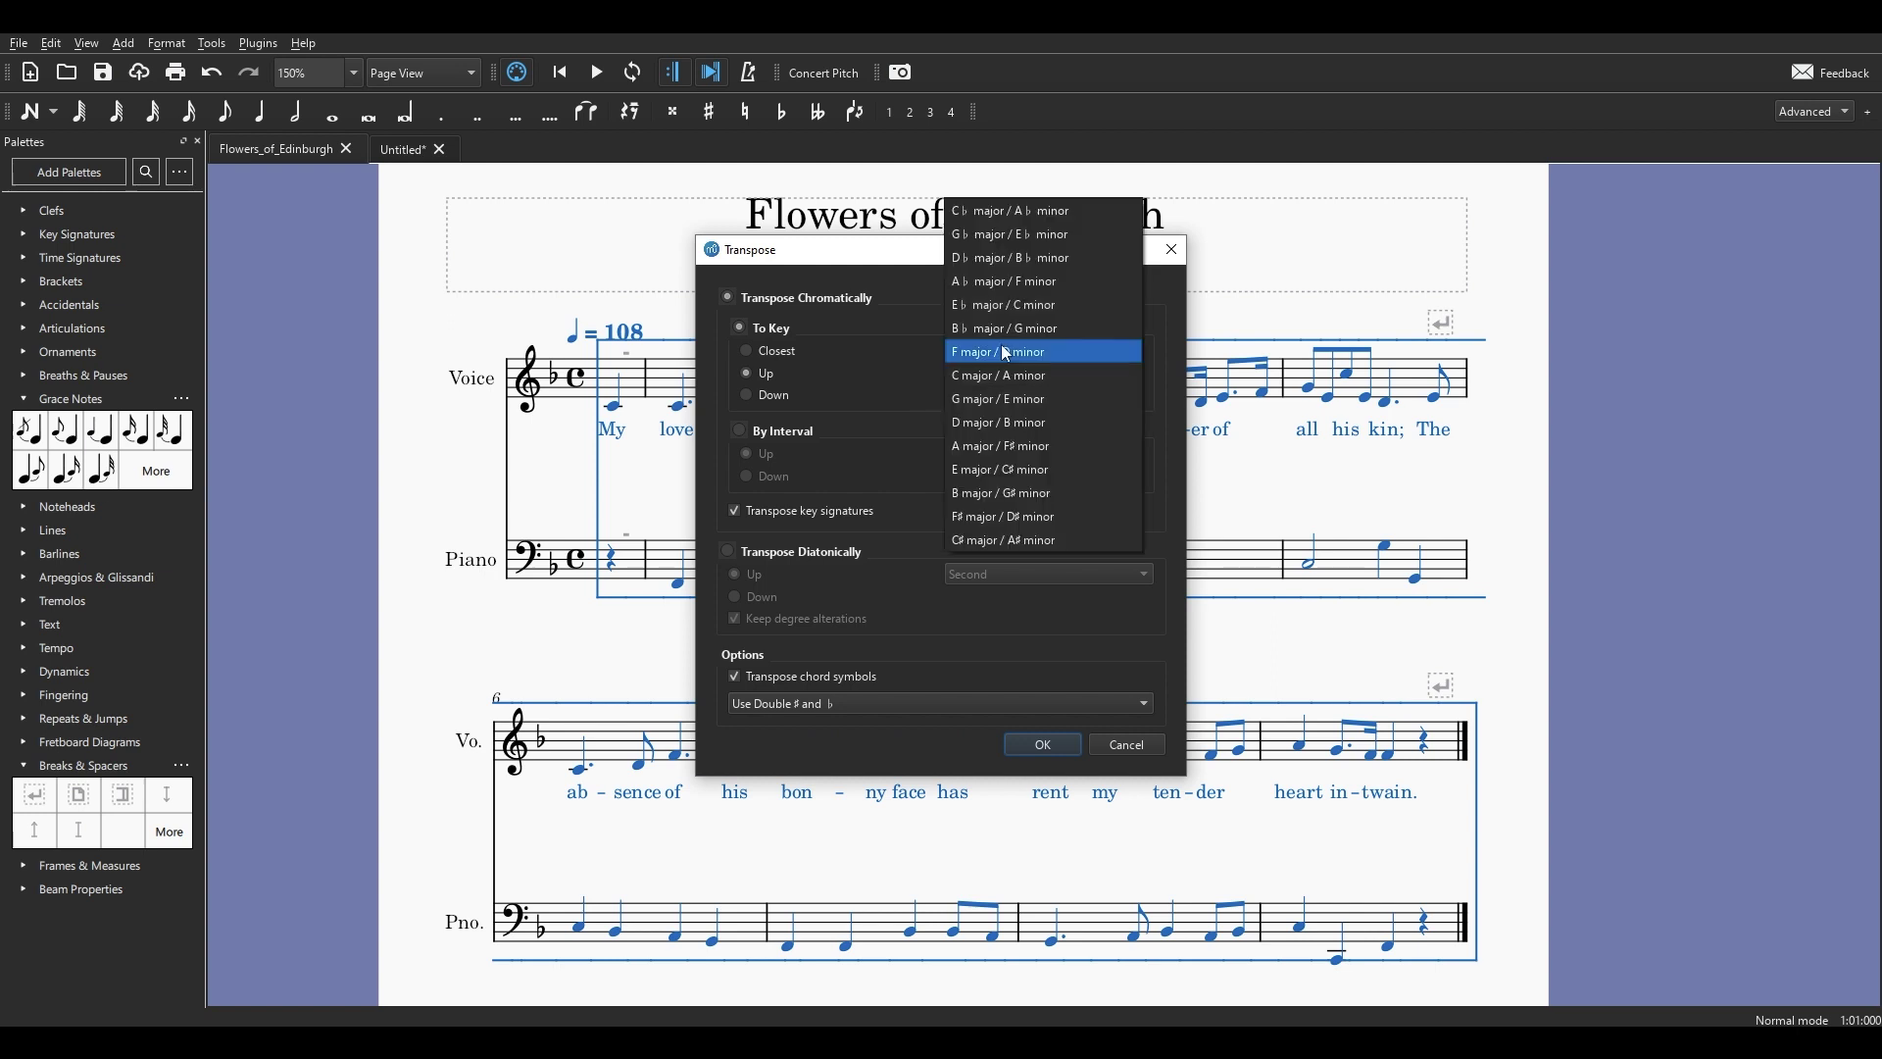
left_click(968, 449)
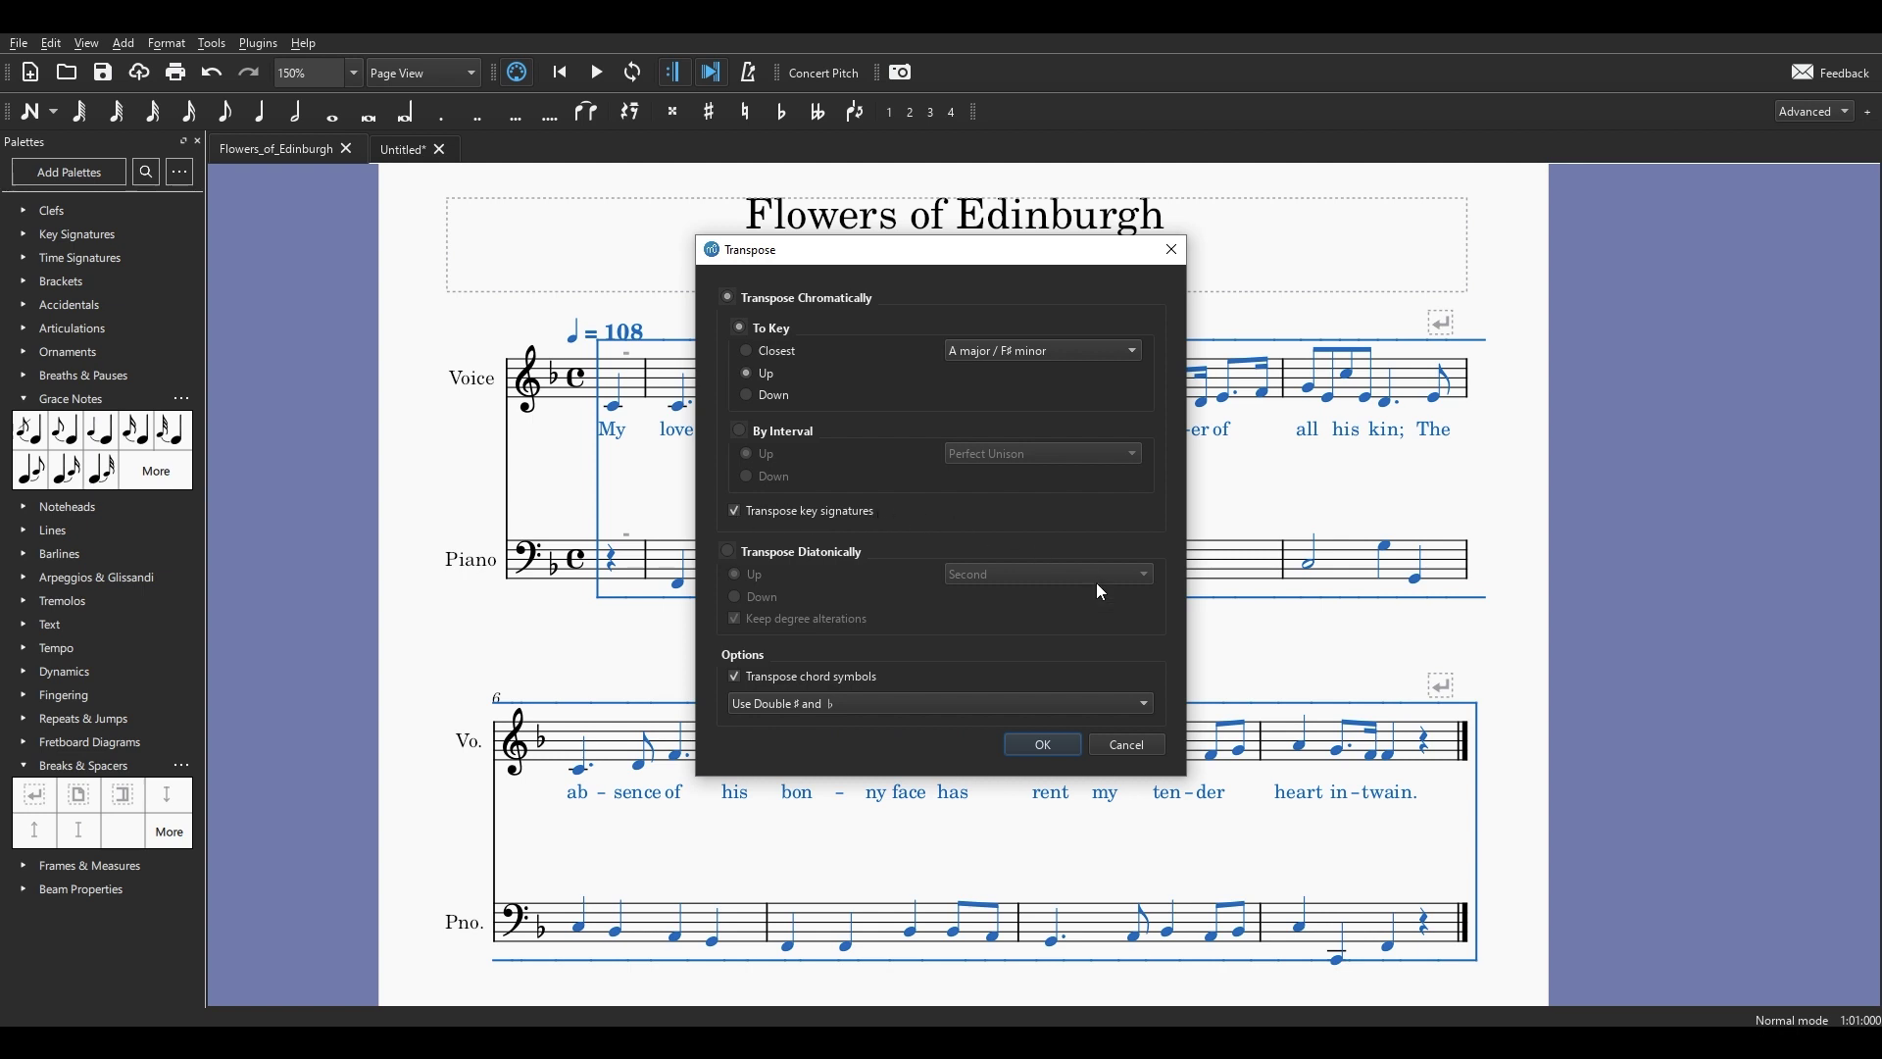
left_click(1044, 752)
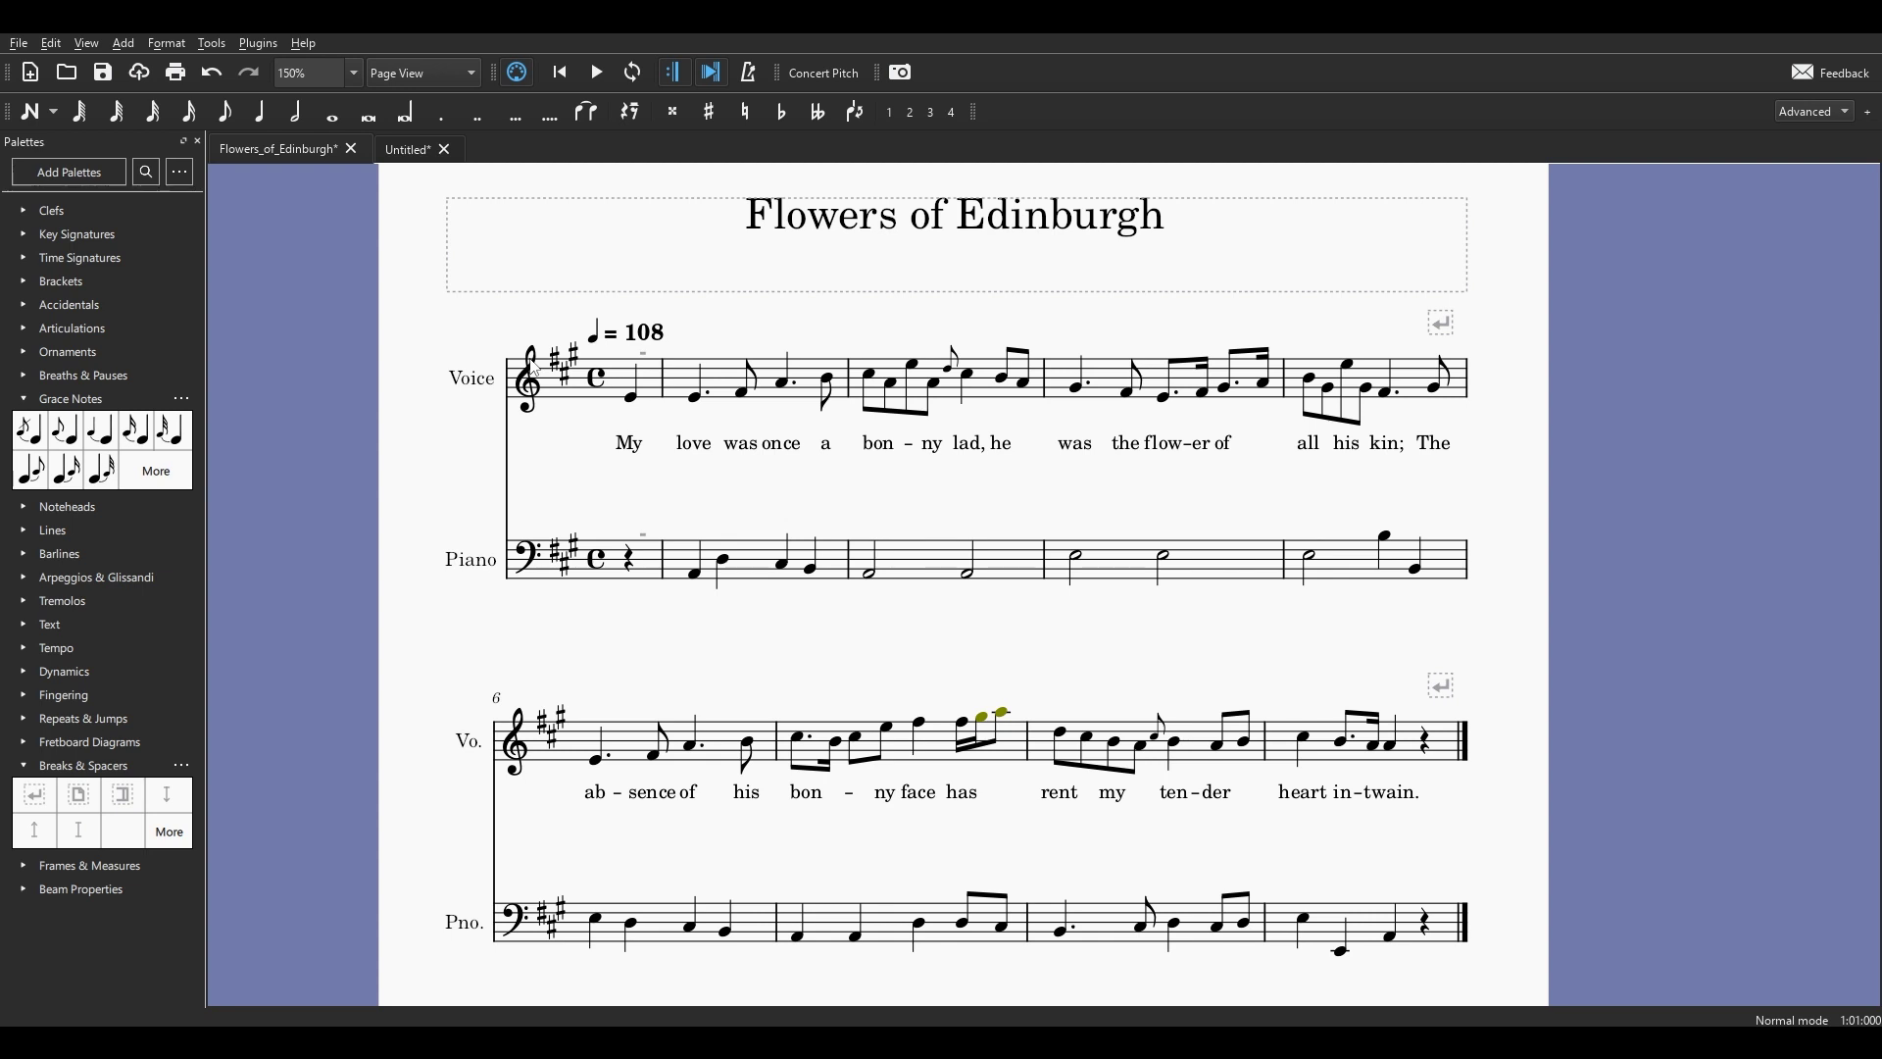
Play the transposed score from the beginning and check the highest note in measure 7 and the opening voice note.
left_click(560, 74)
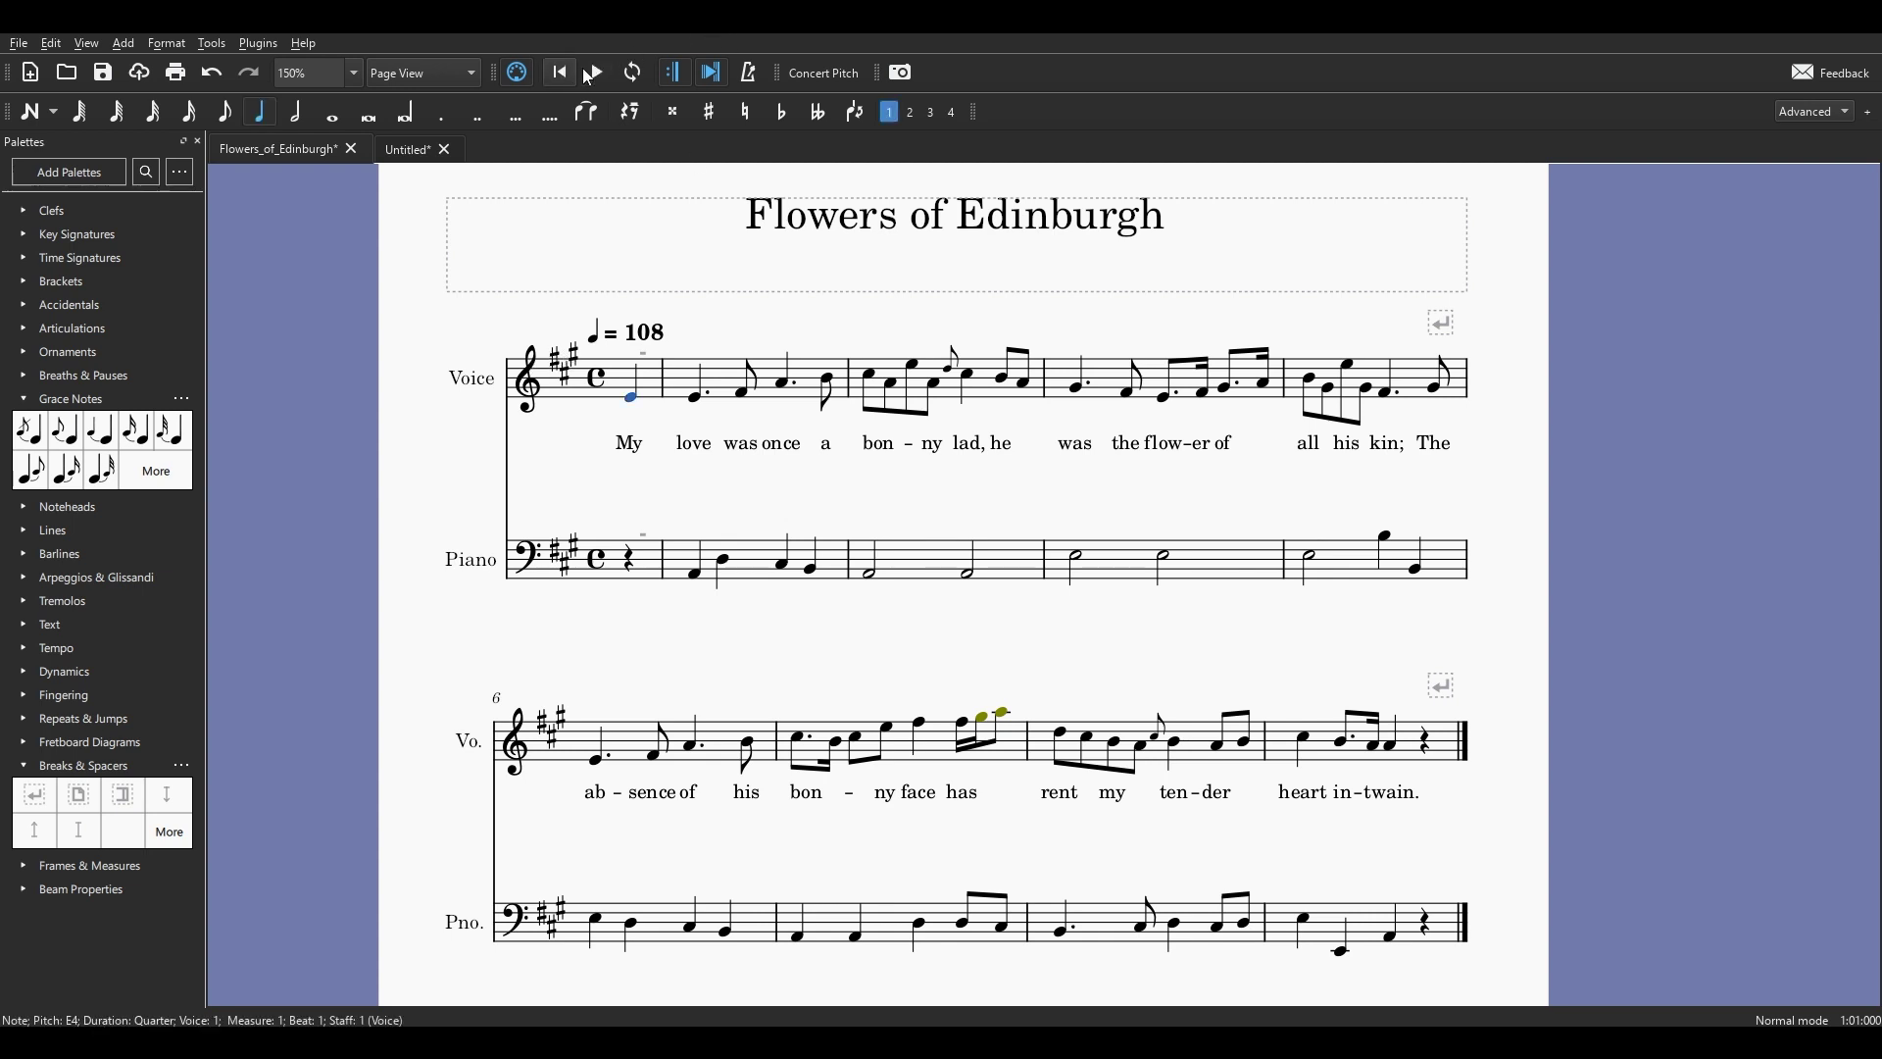
left_click(591, 76)
left_click(1004, 716)
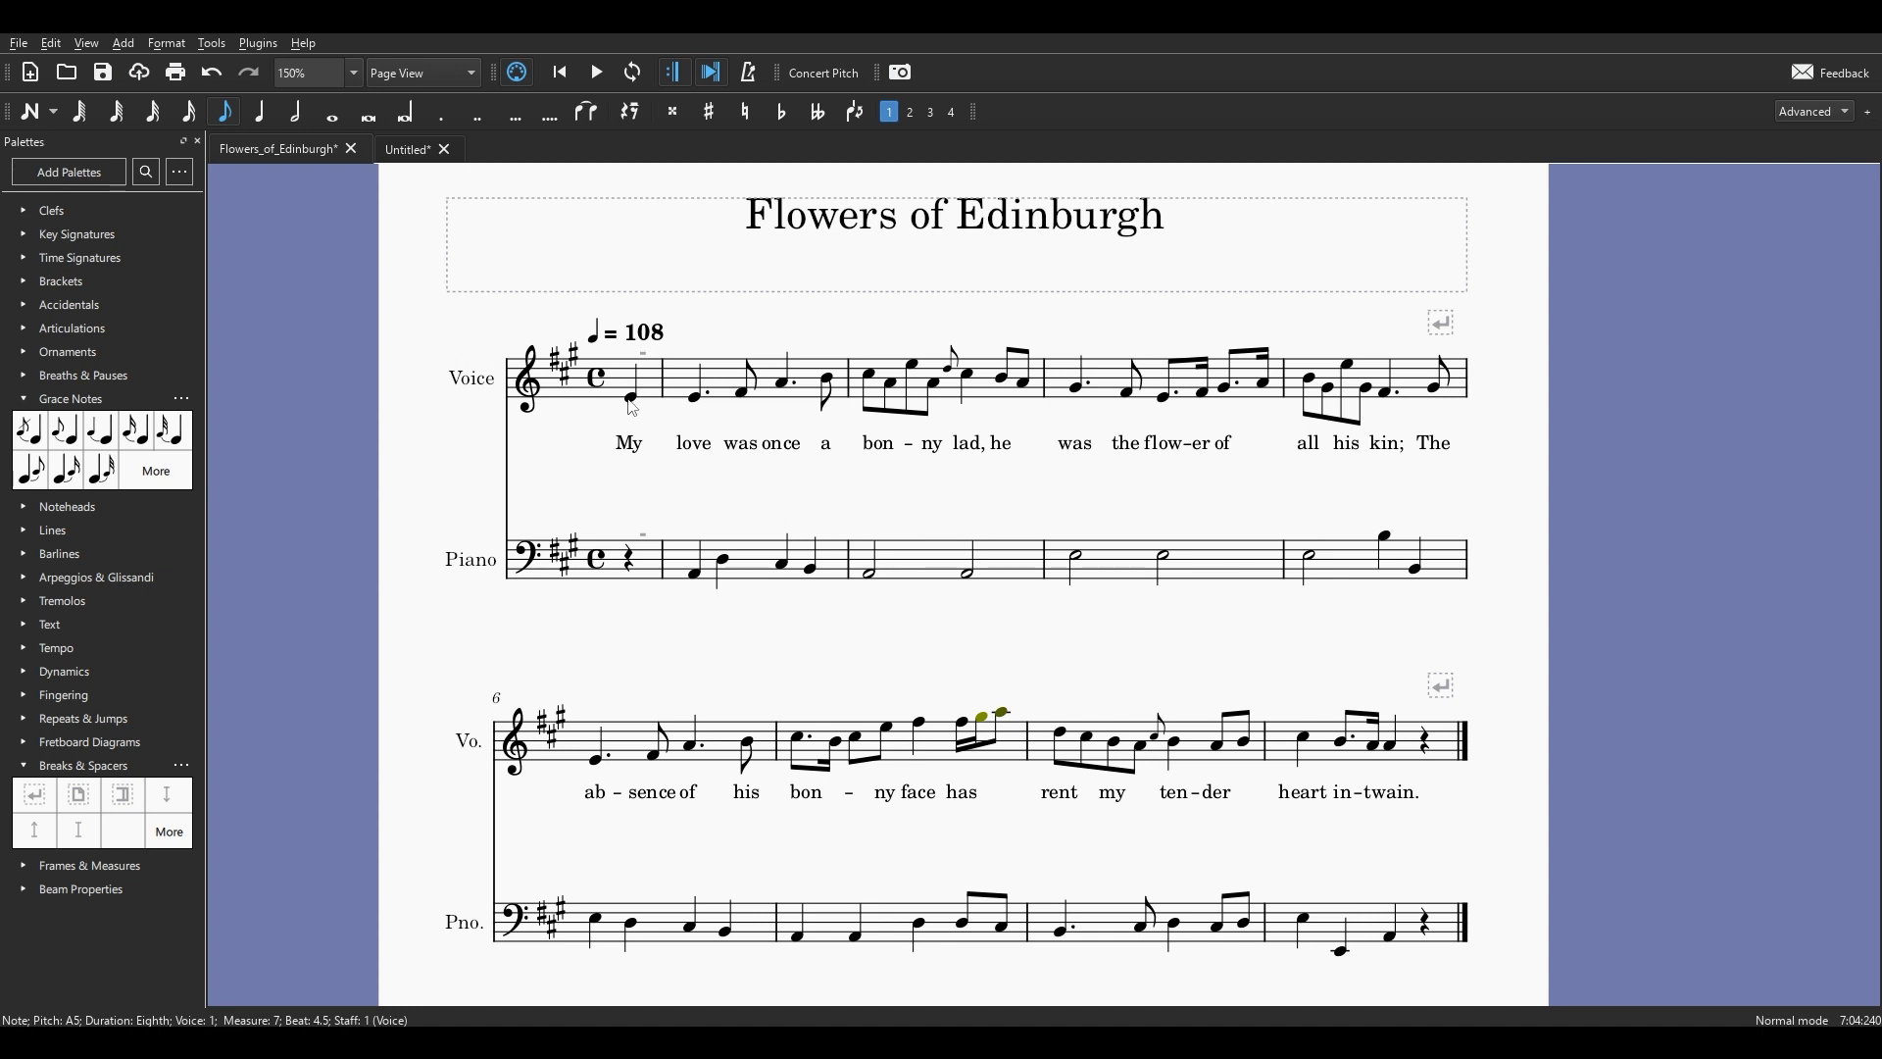
left_click(632, 399)
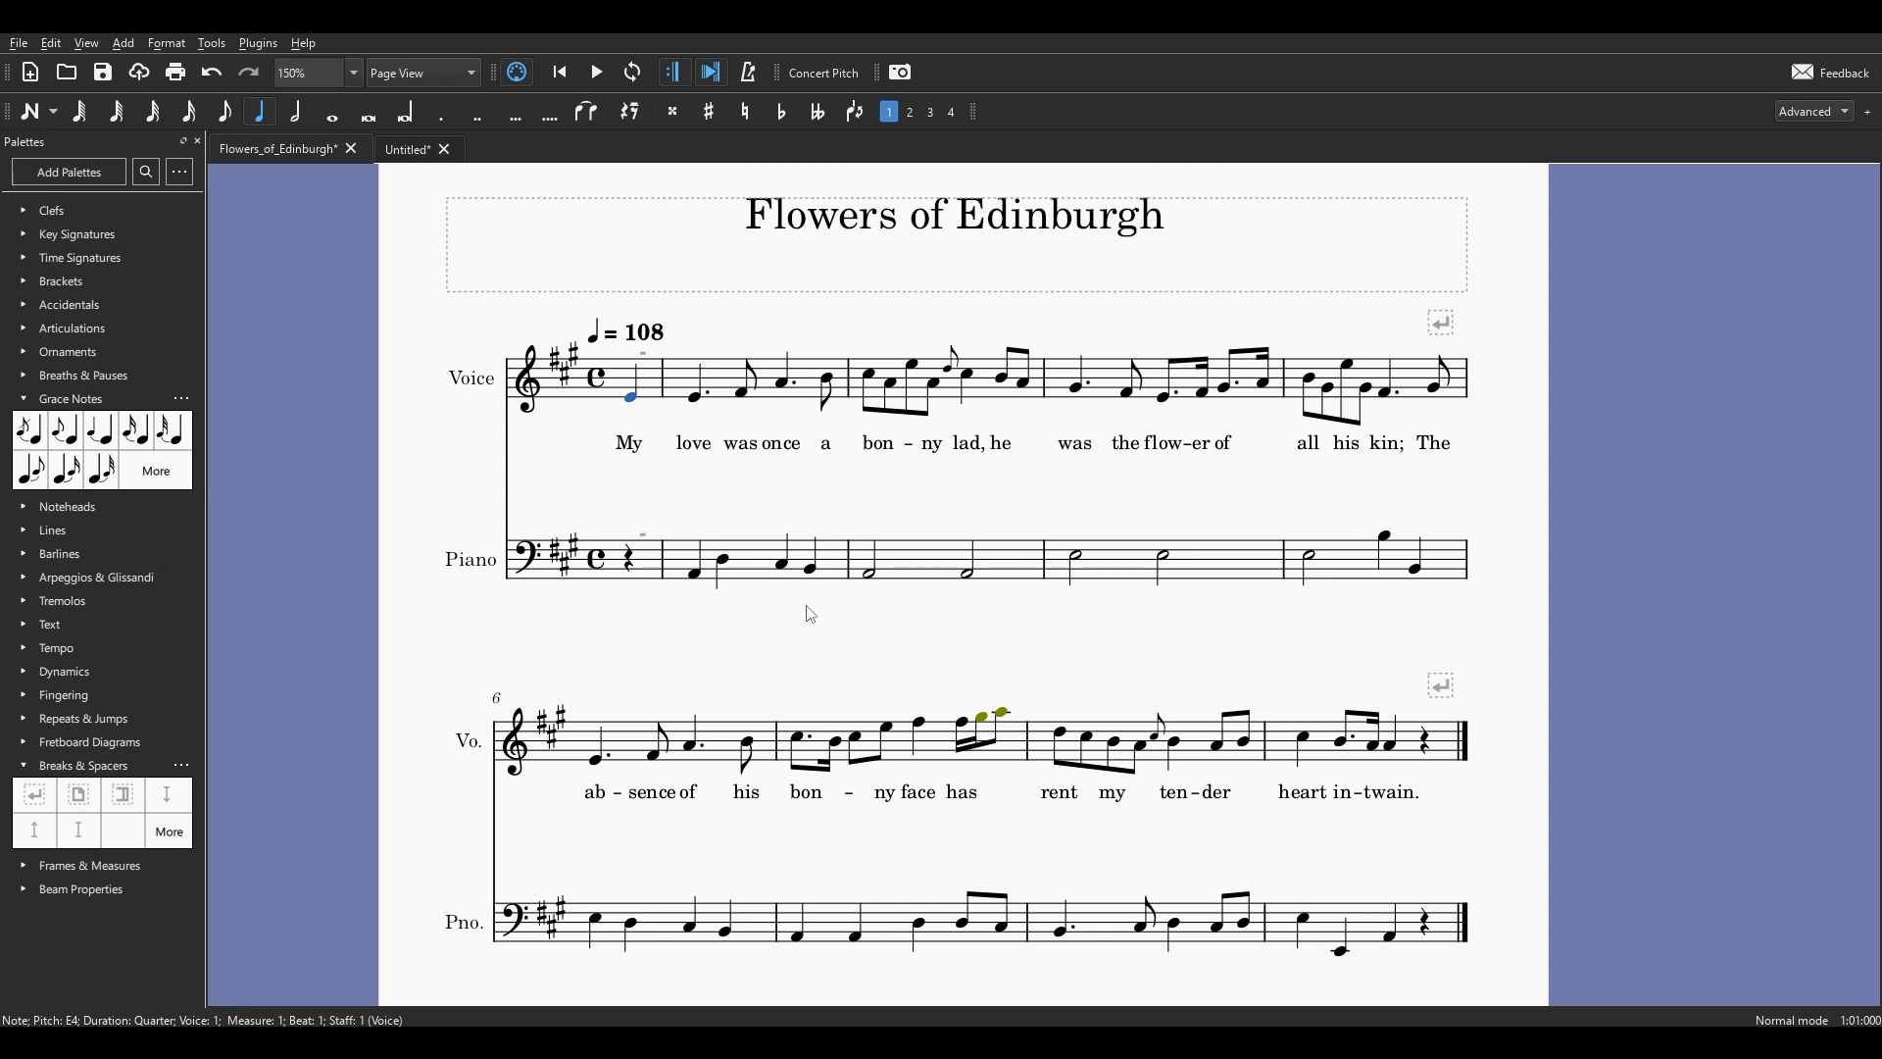
Undo the transposition to A major.
left_click_drag(1065, 642, 1058, 646)
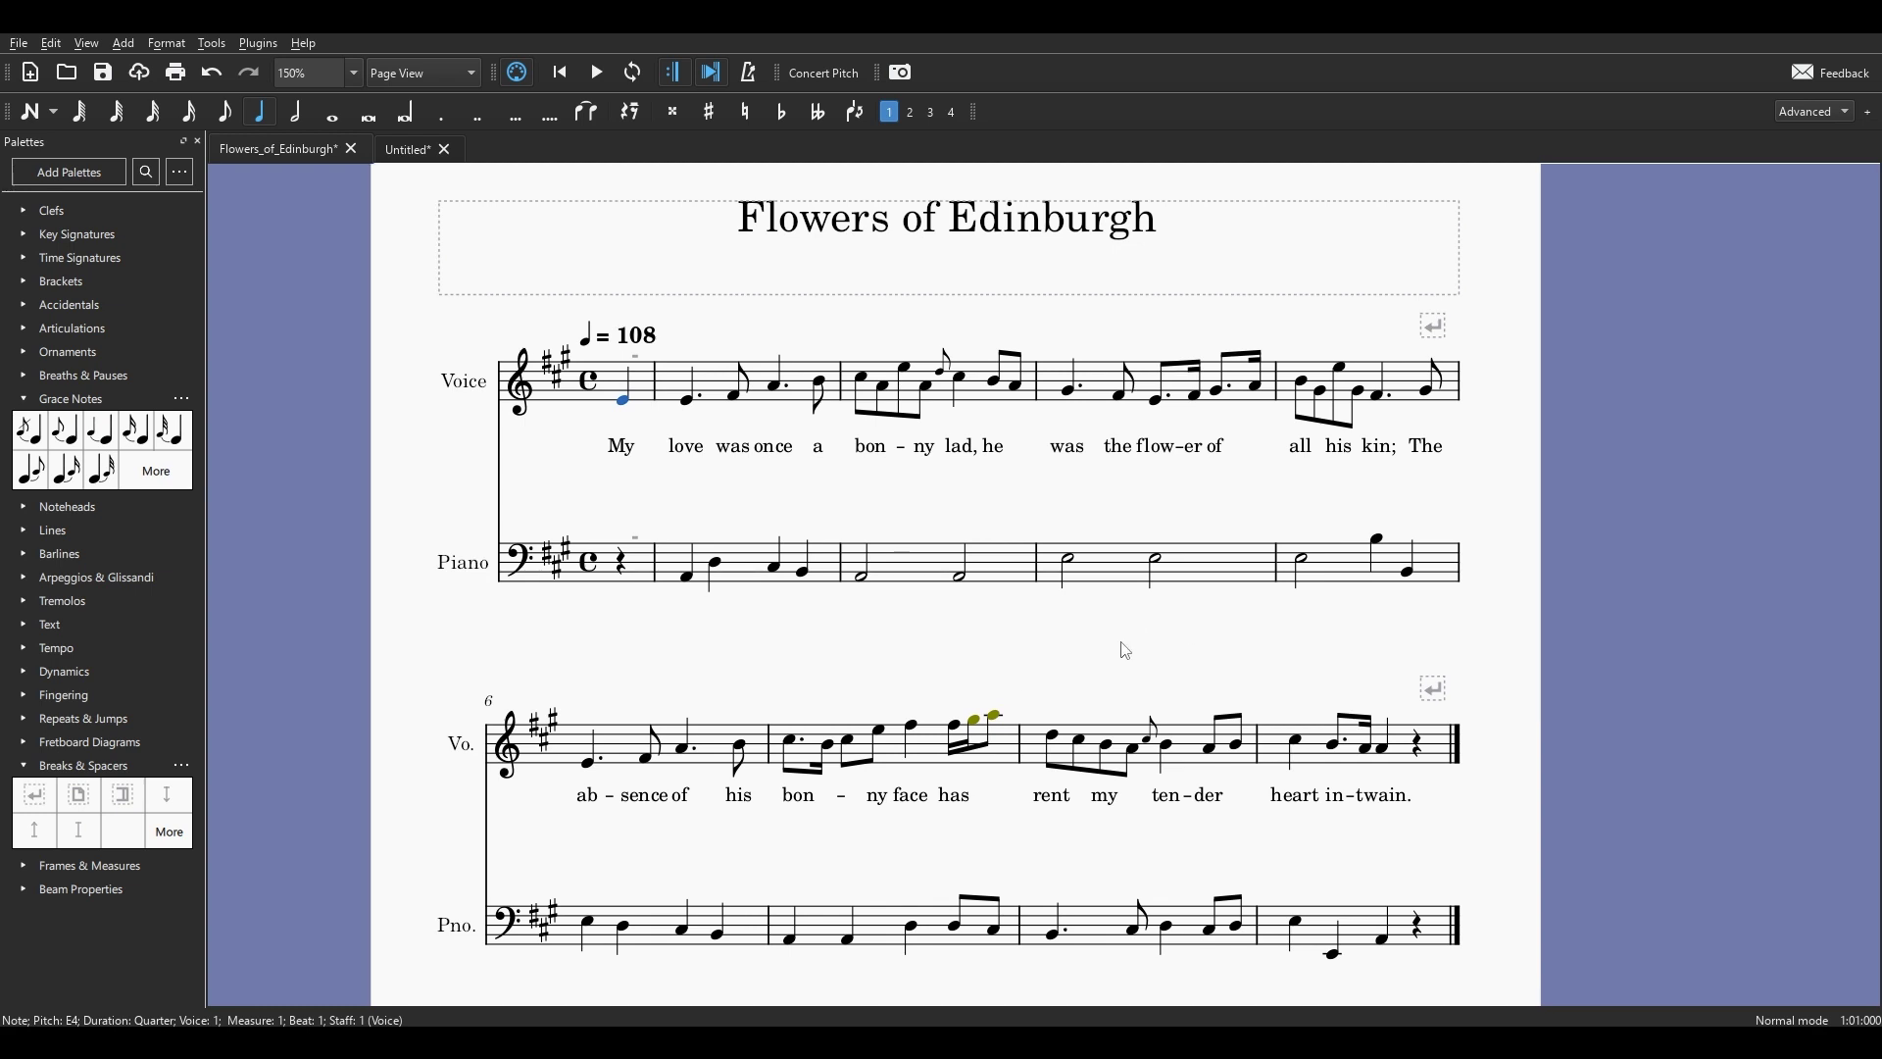
key("ctrl+z")
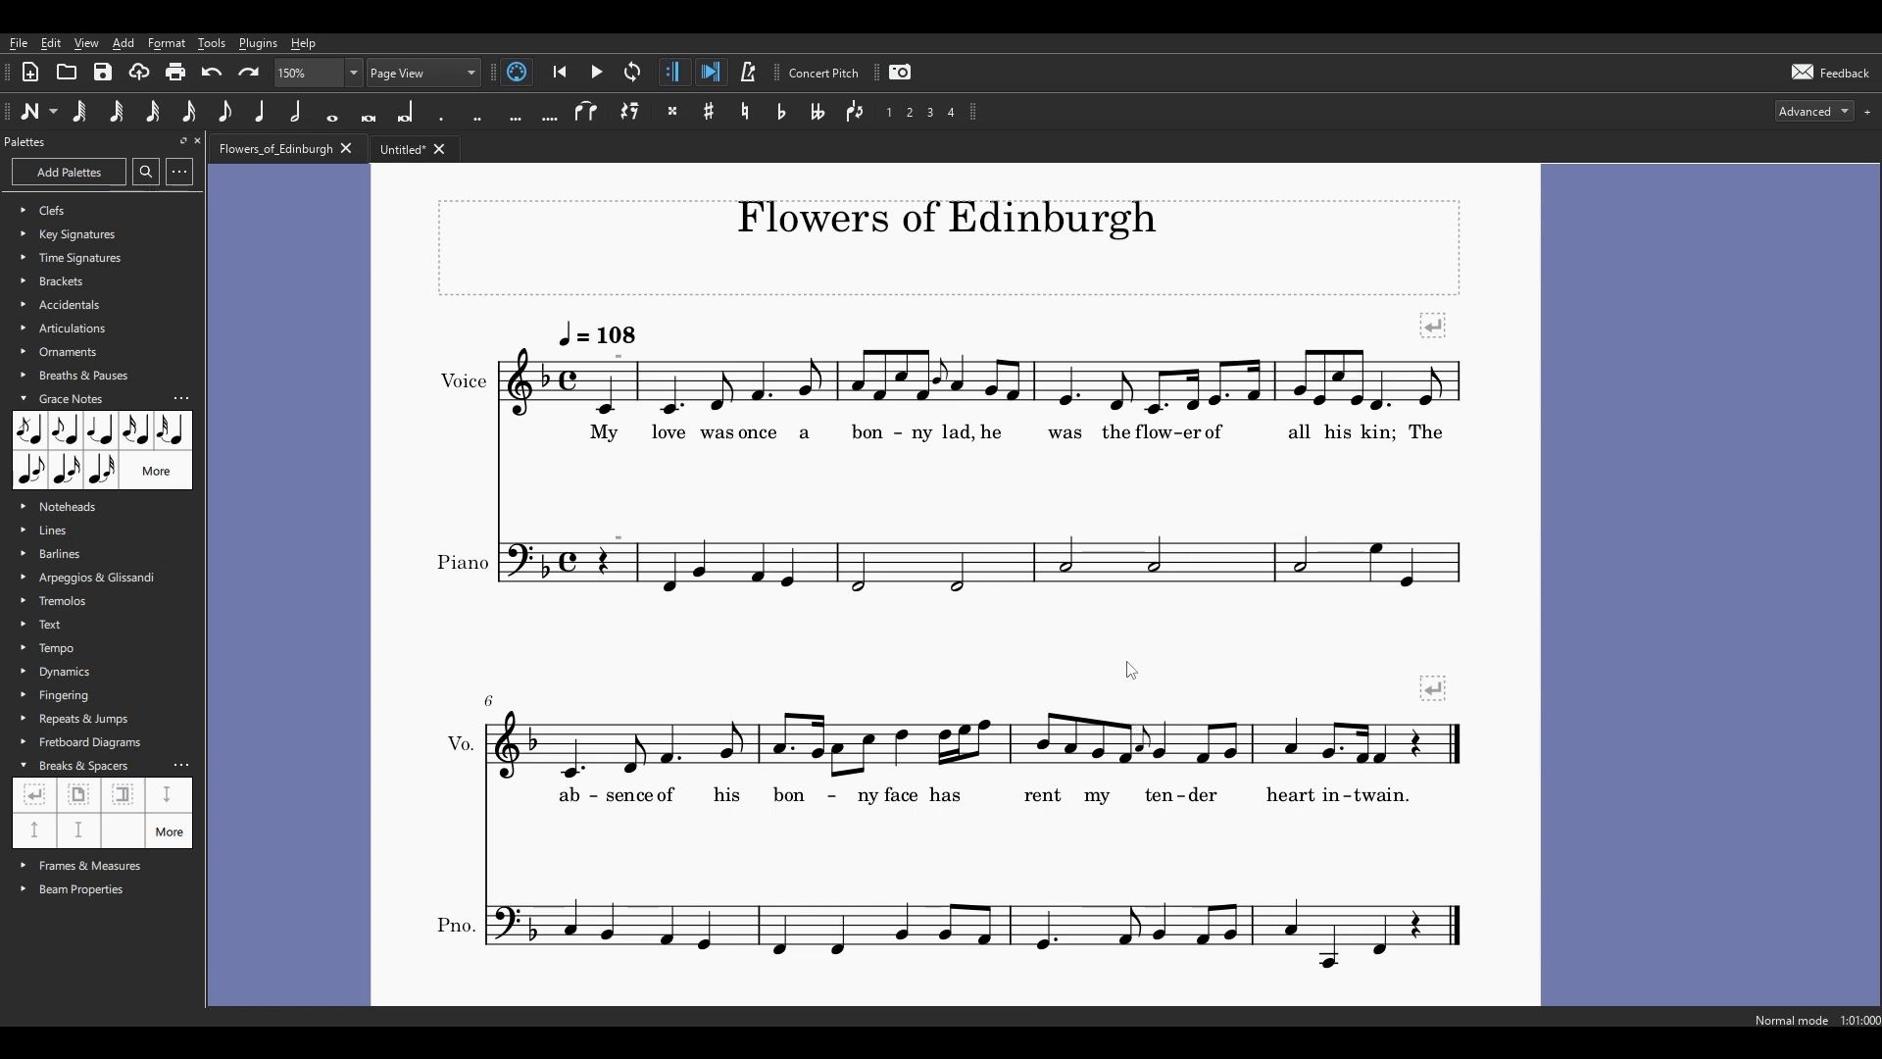
left_click_drag(1125, 664, 1141, 651)
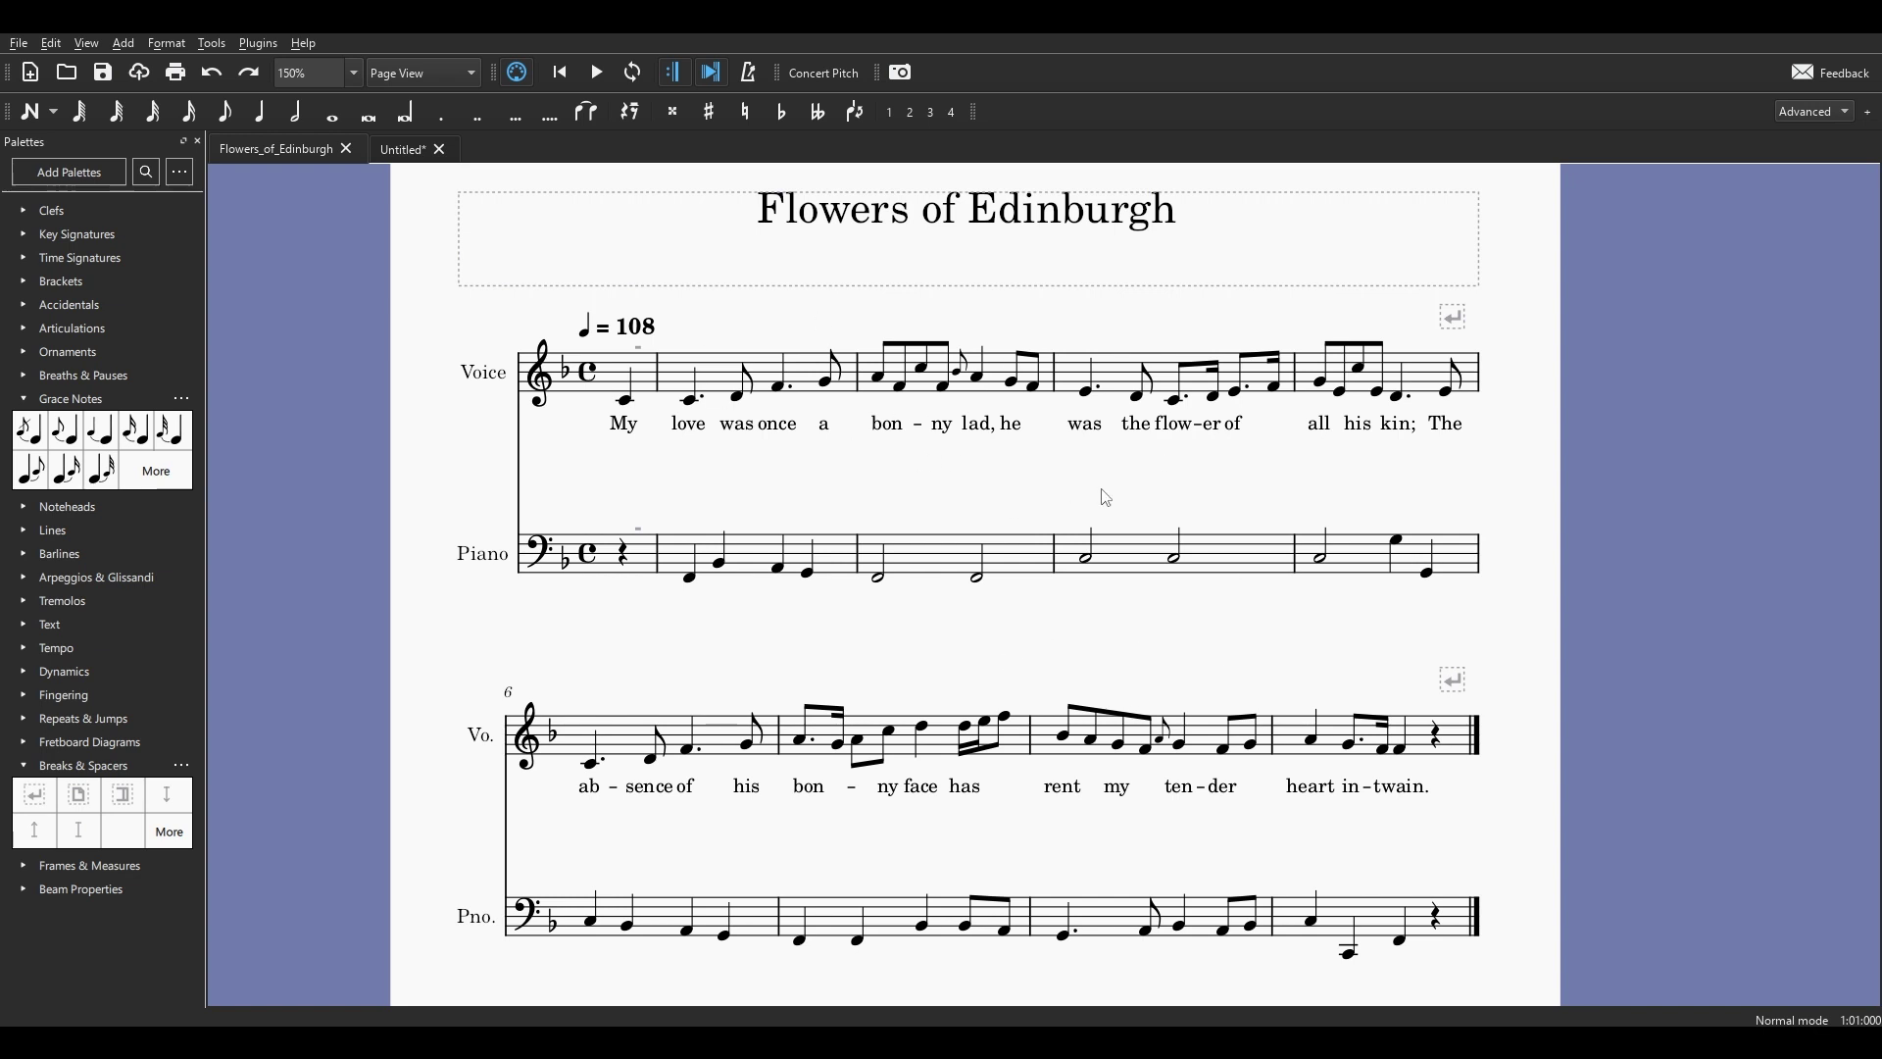
Transpose the whole score chromatically down to the key of D major / B minor.
left_click(207, 44)
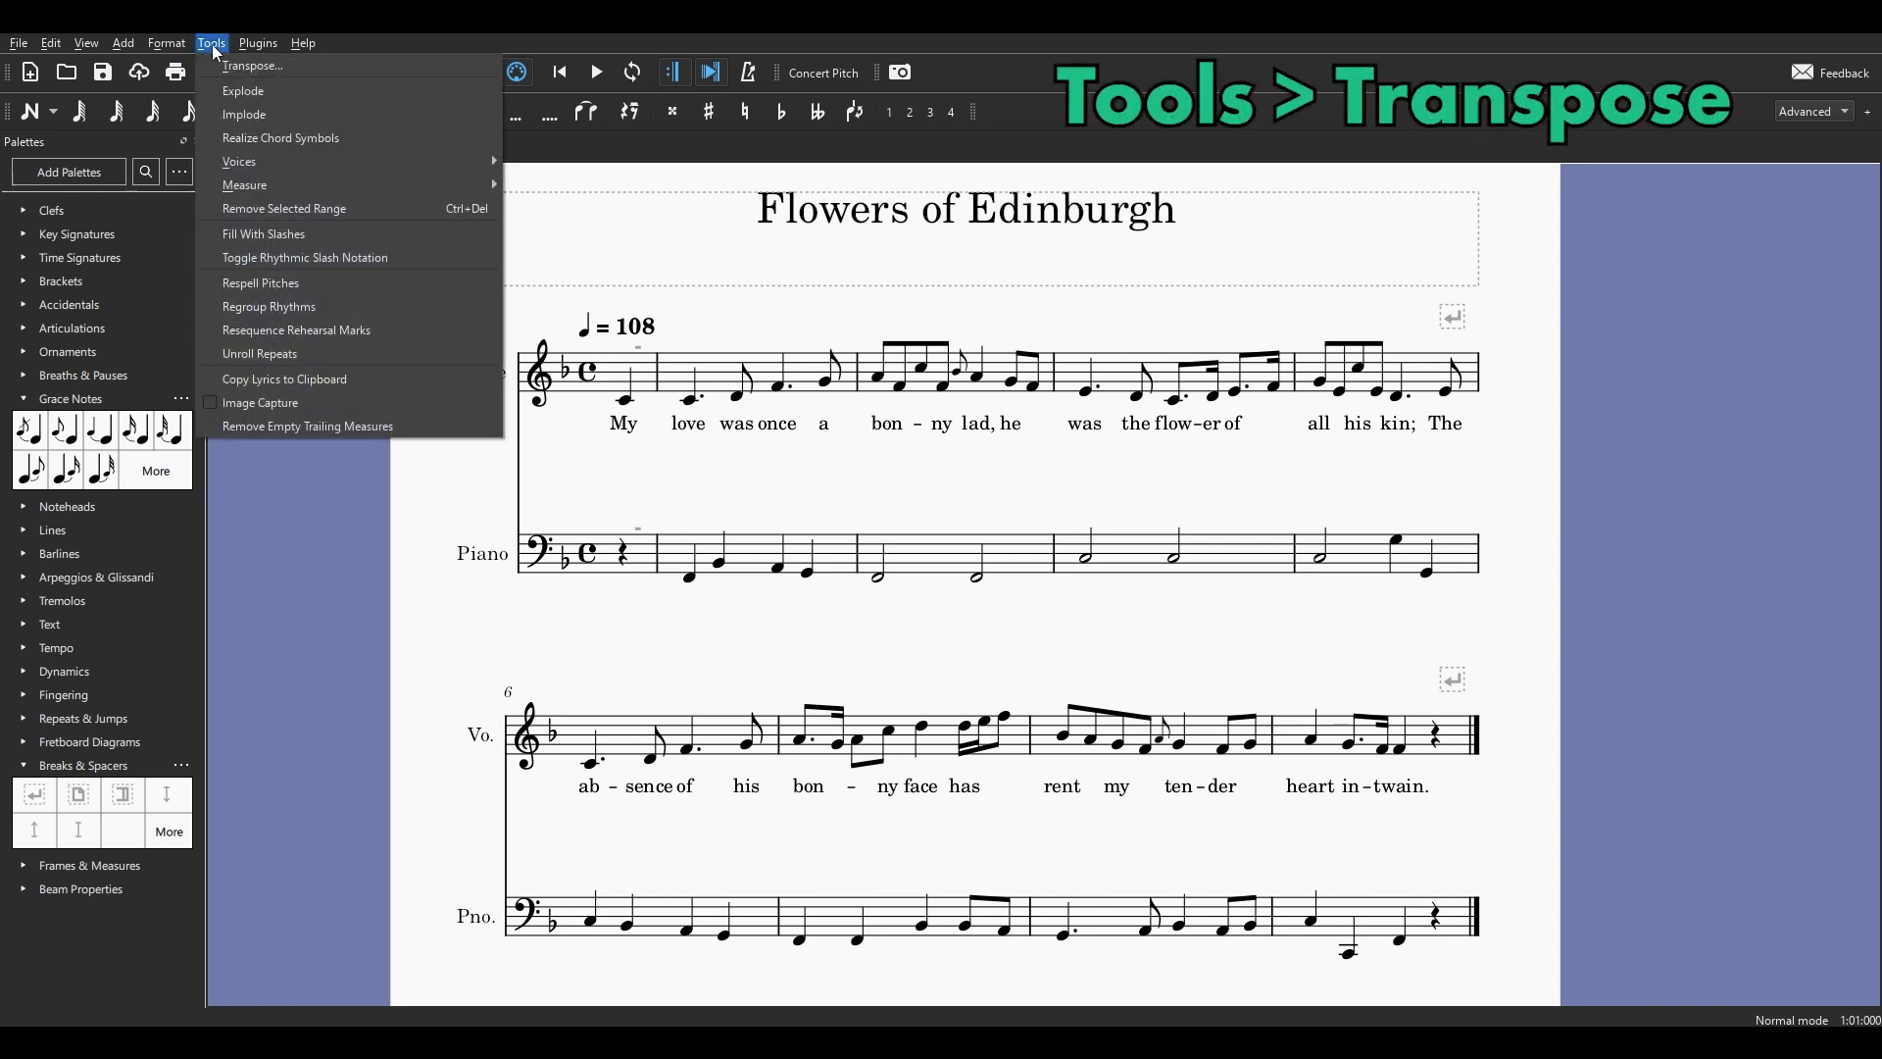
left_click(260, 67)
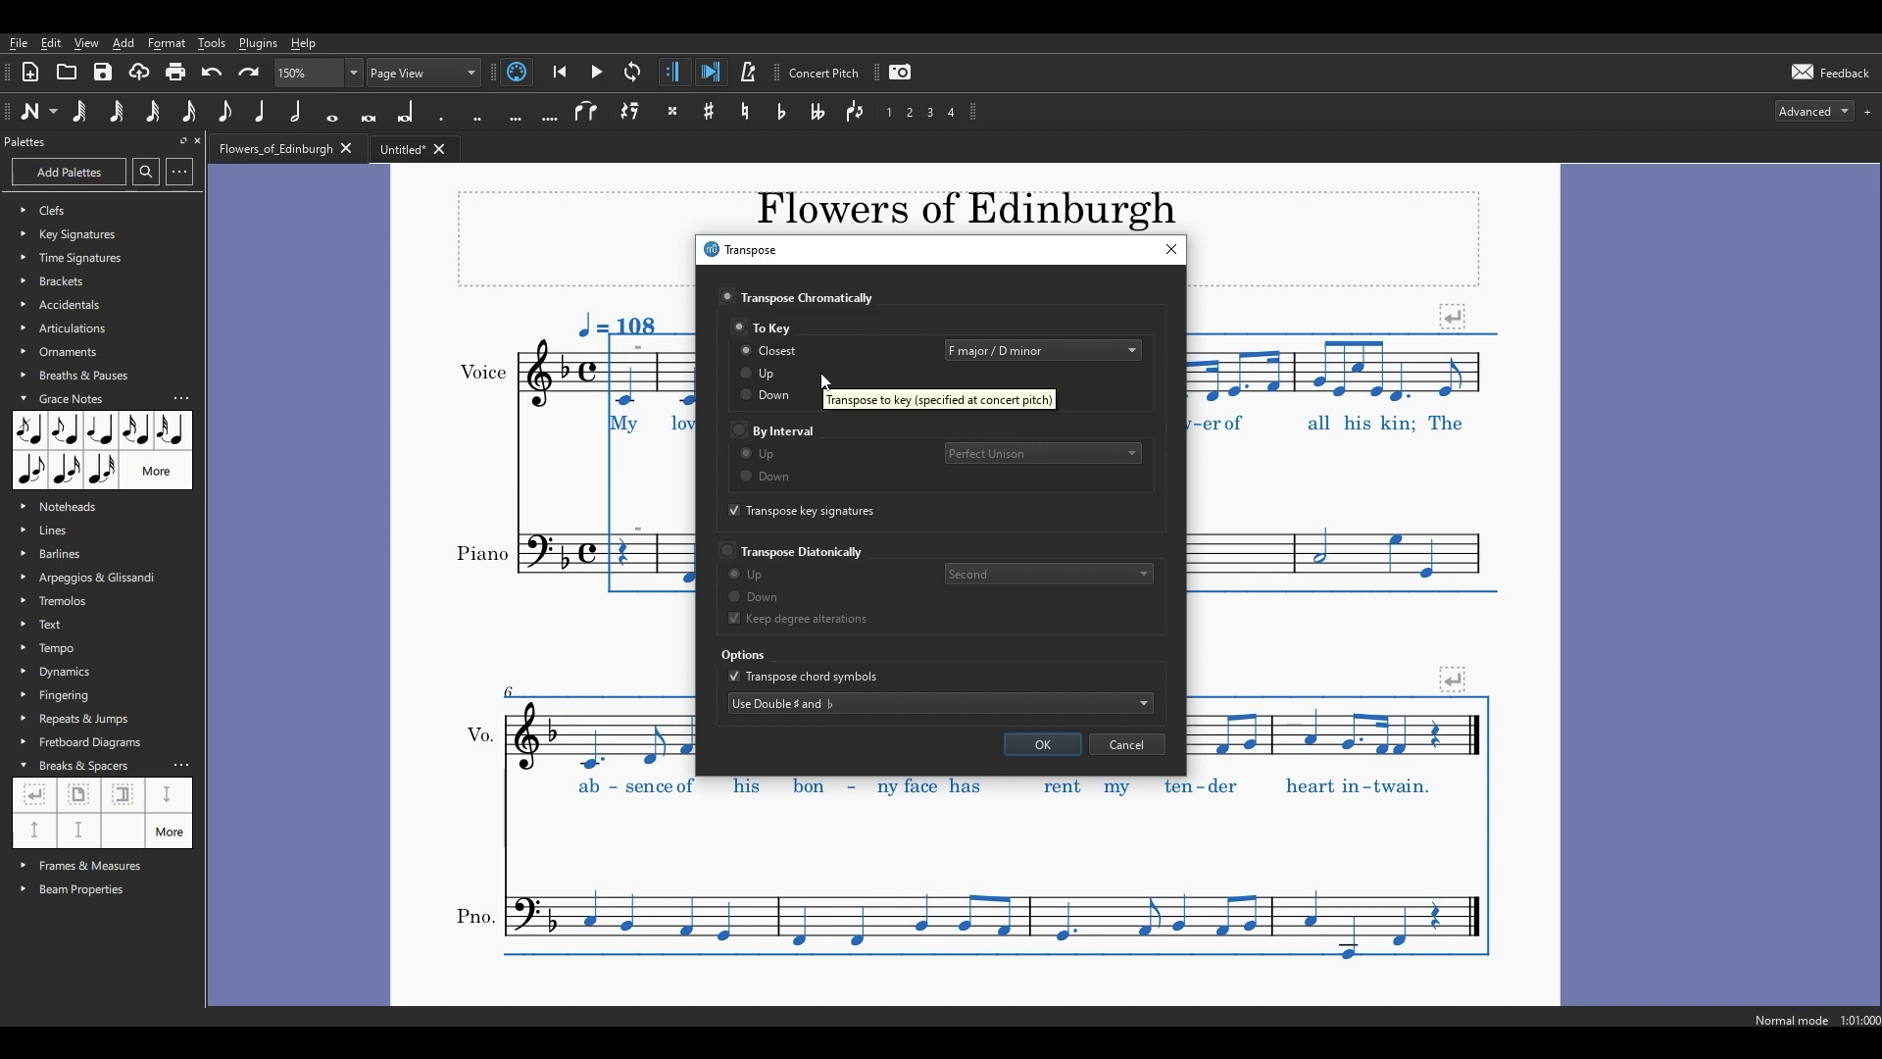
left_click(747, 396)
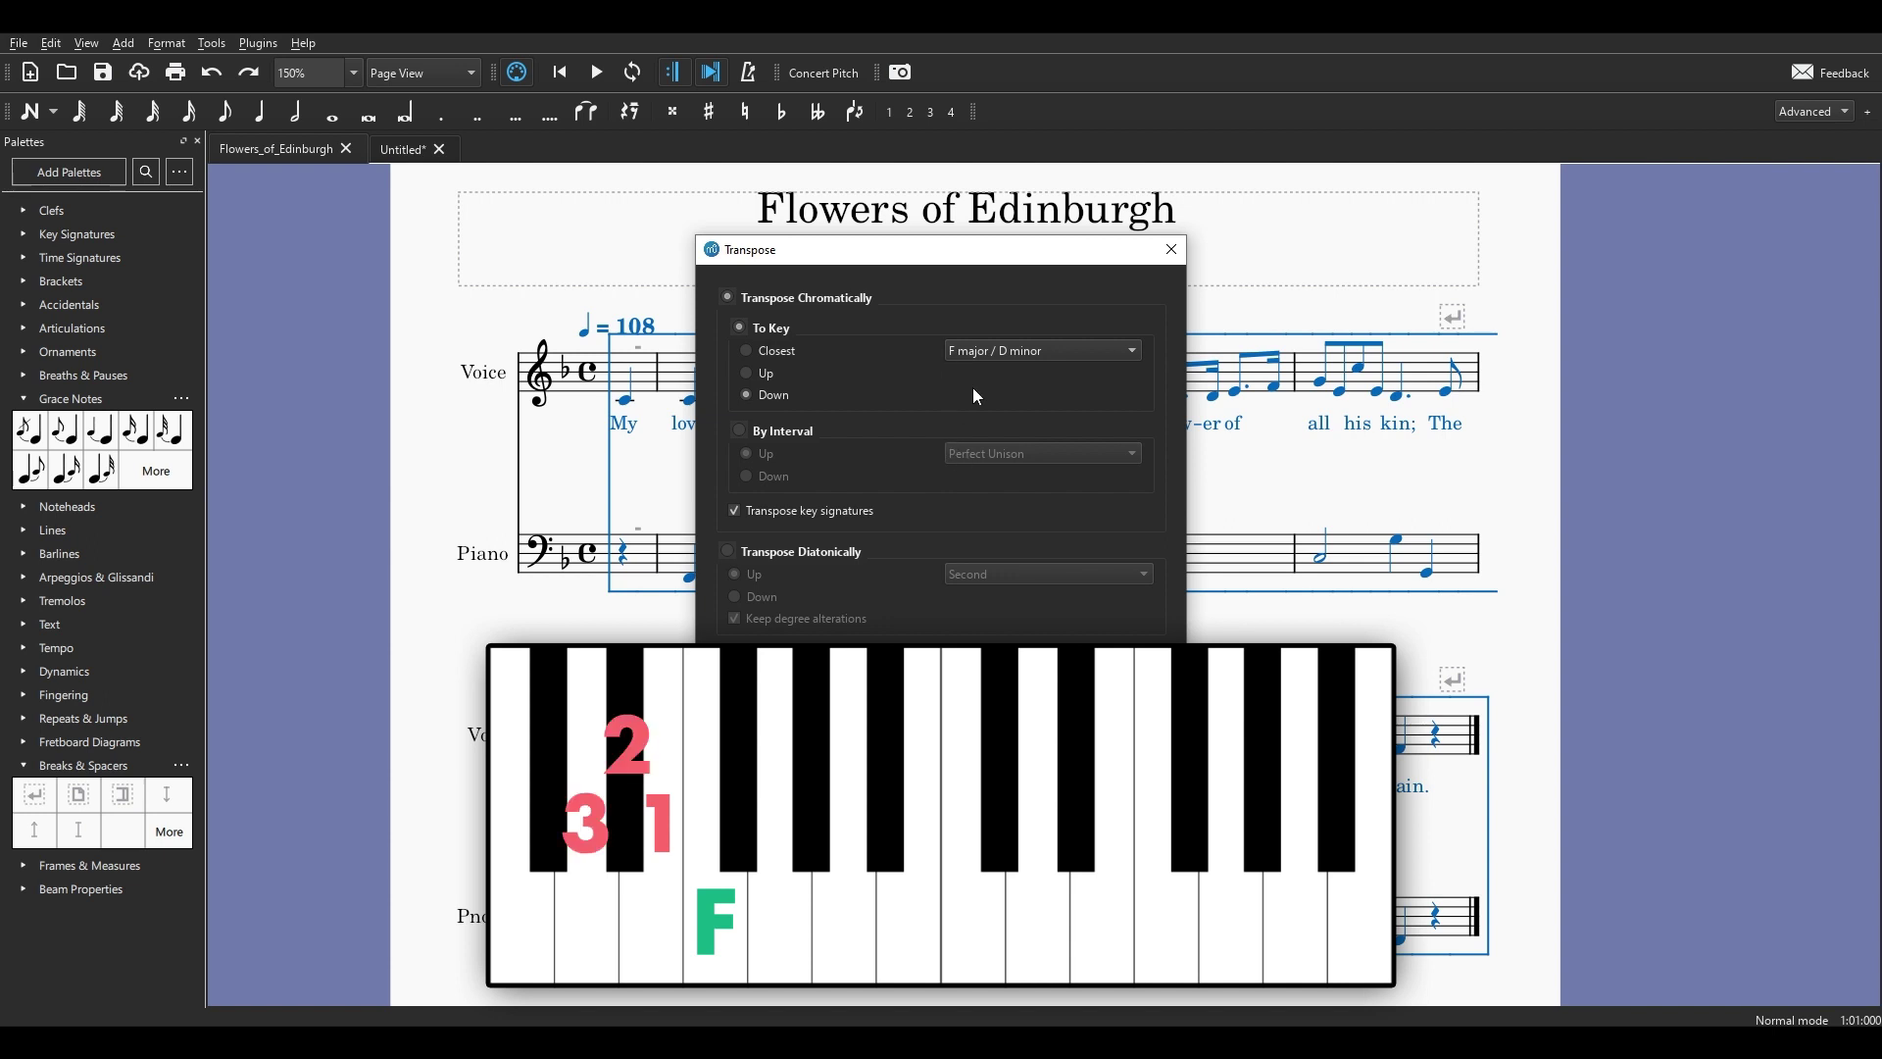
left_click(1029, 350)
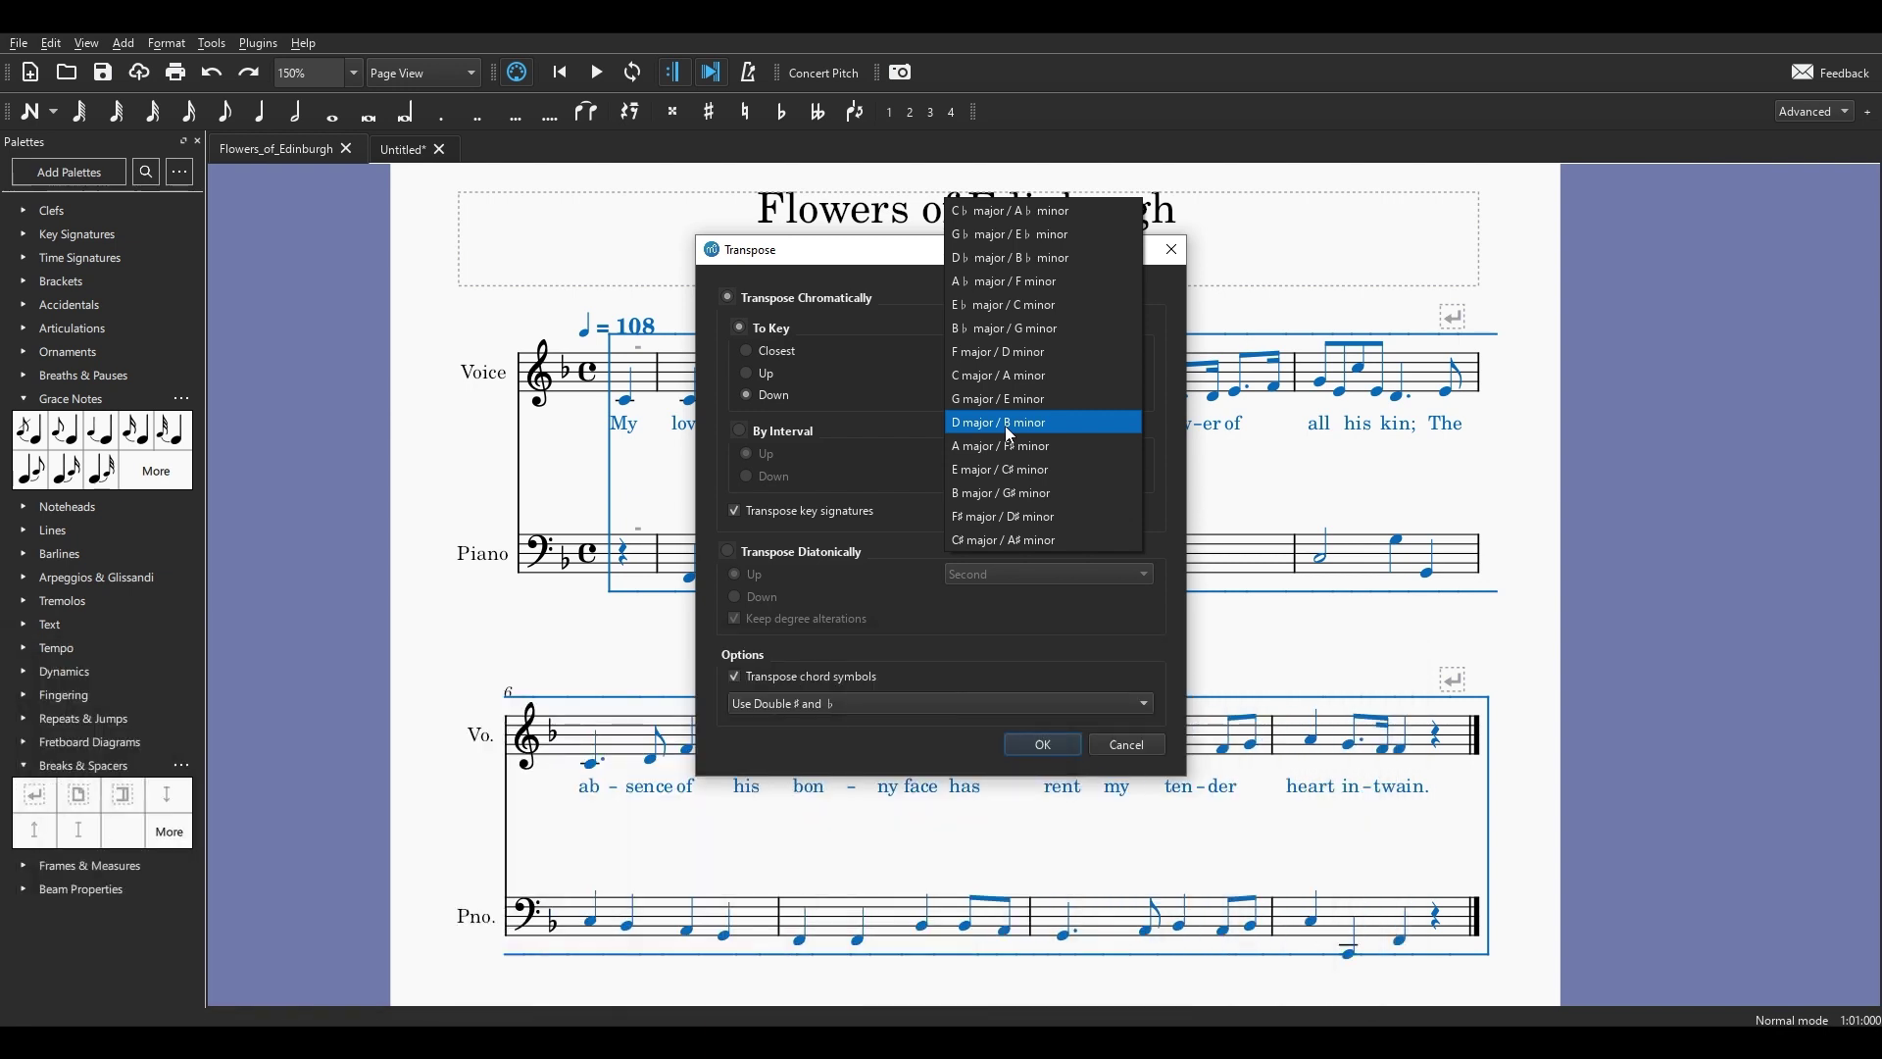
left_click(1004, 425)
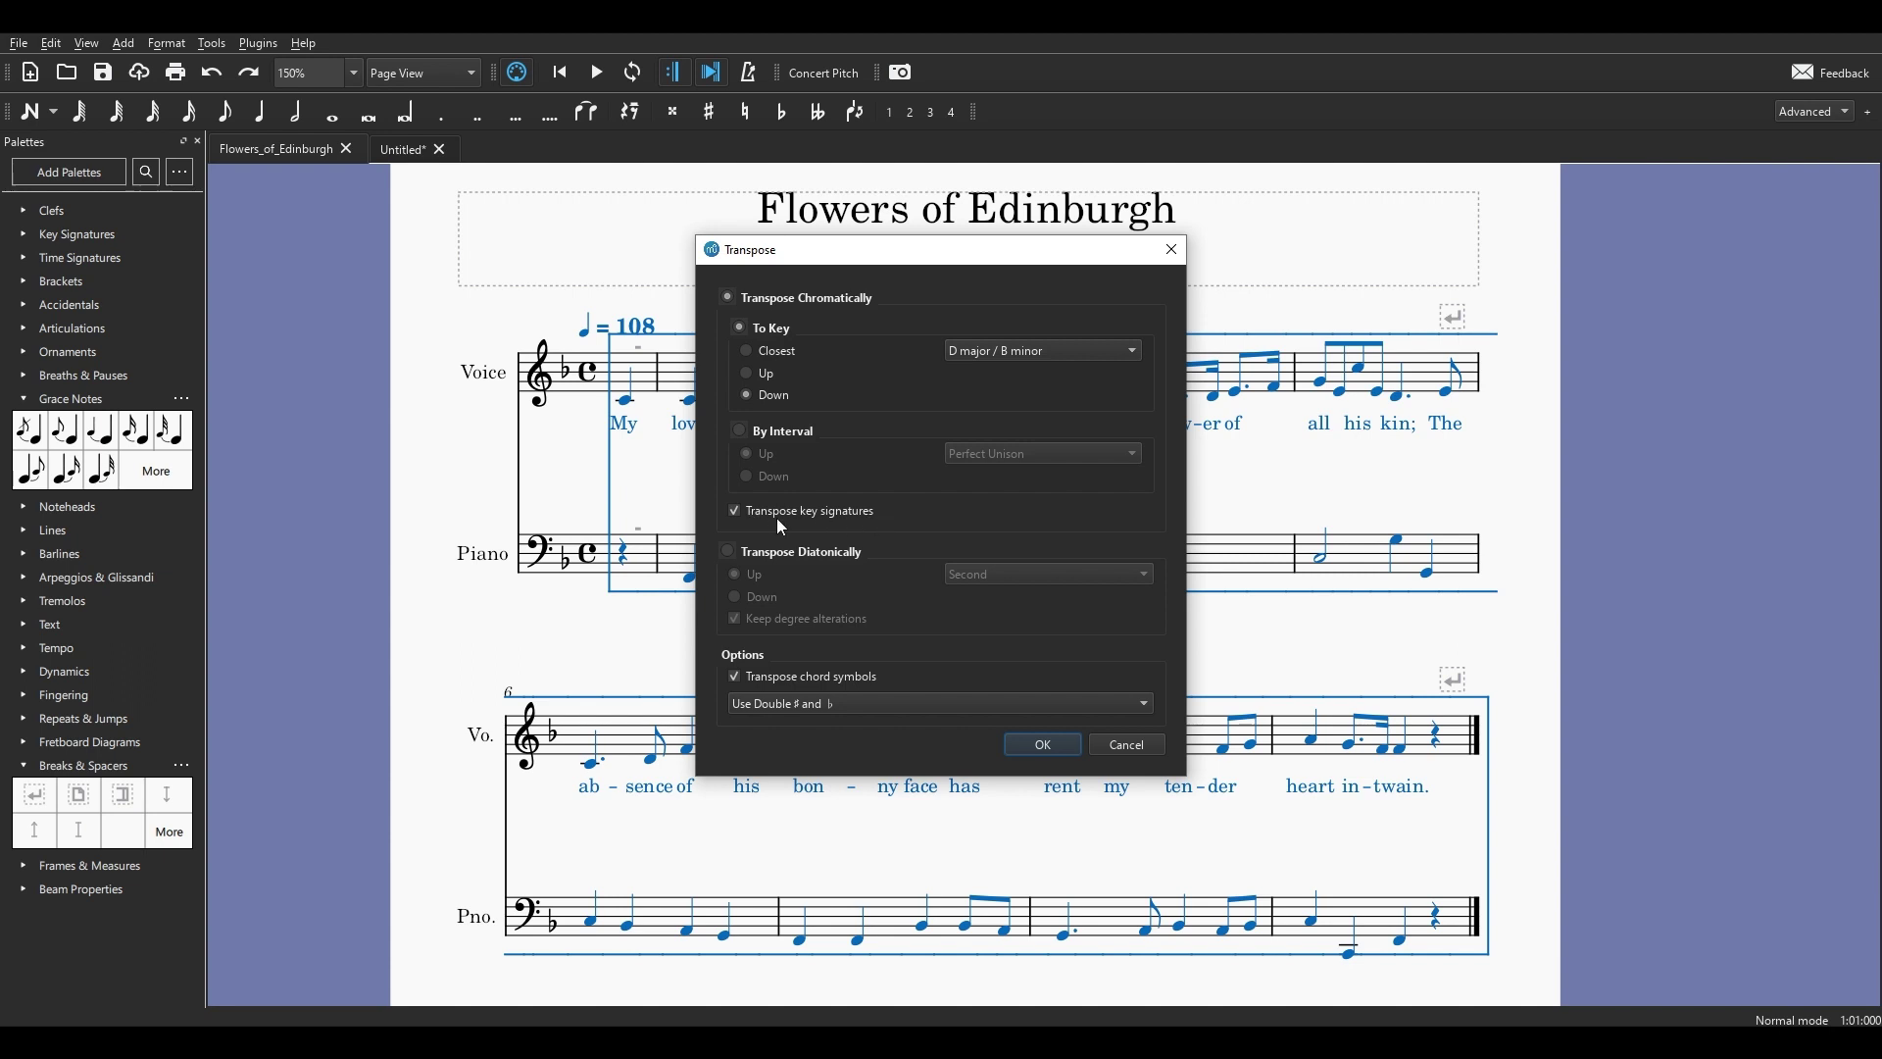
left_click(1043, 746)
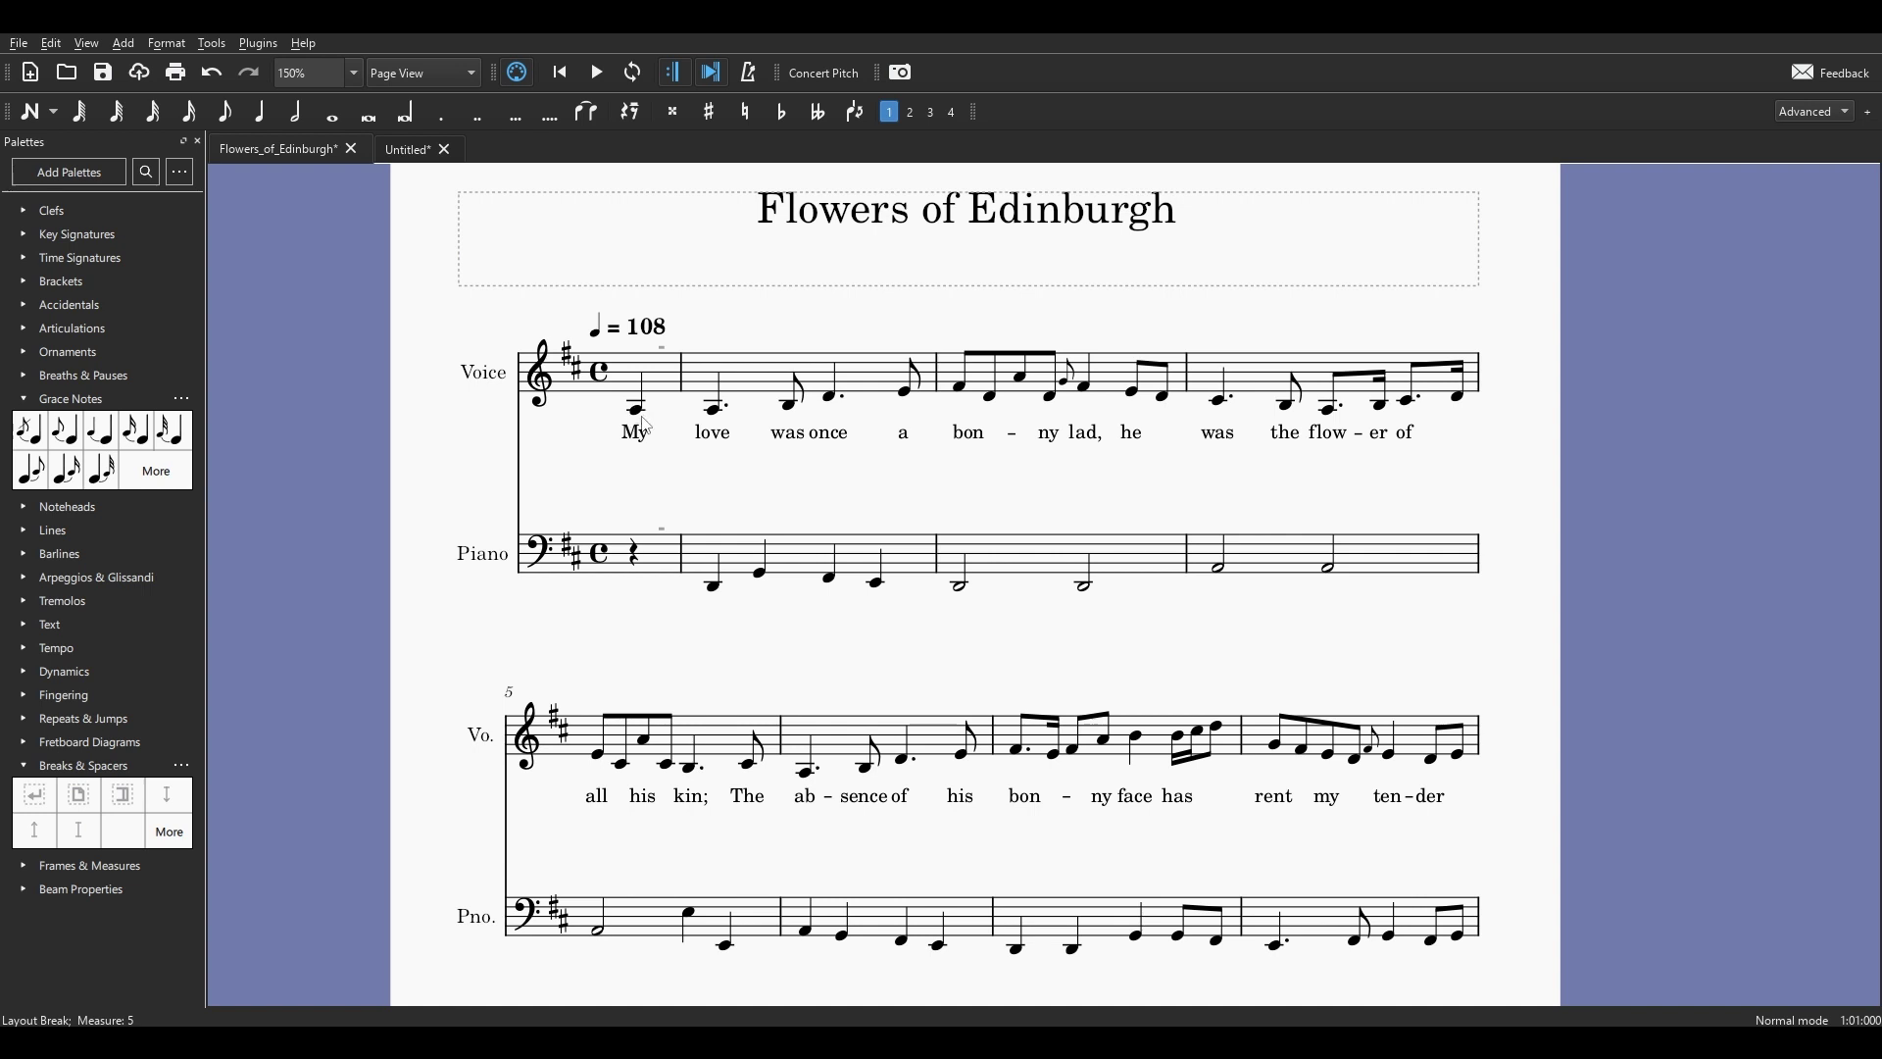
Check the highest voice note in measure 7 and play the D major version from the beginning.
left_click(1218, 727)
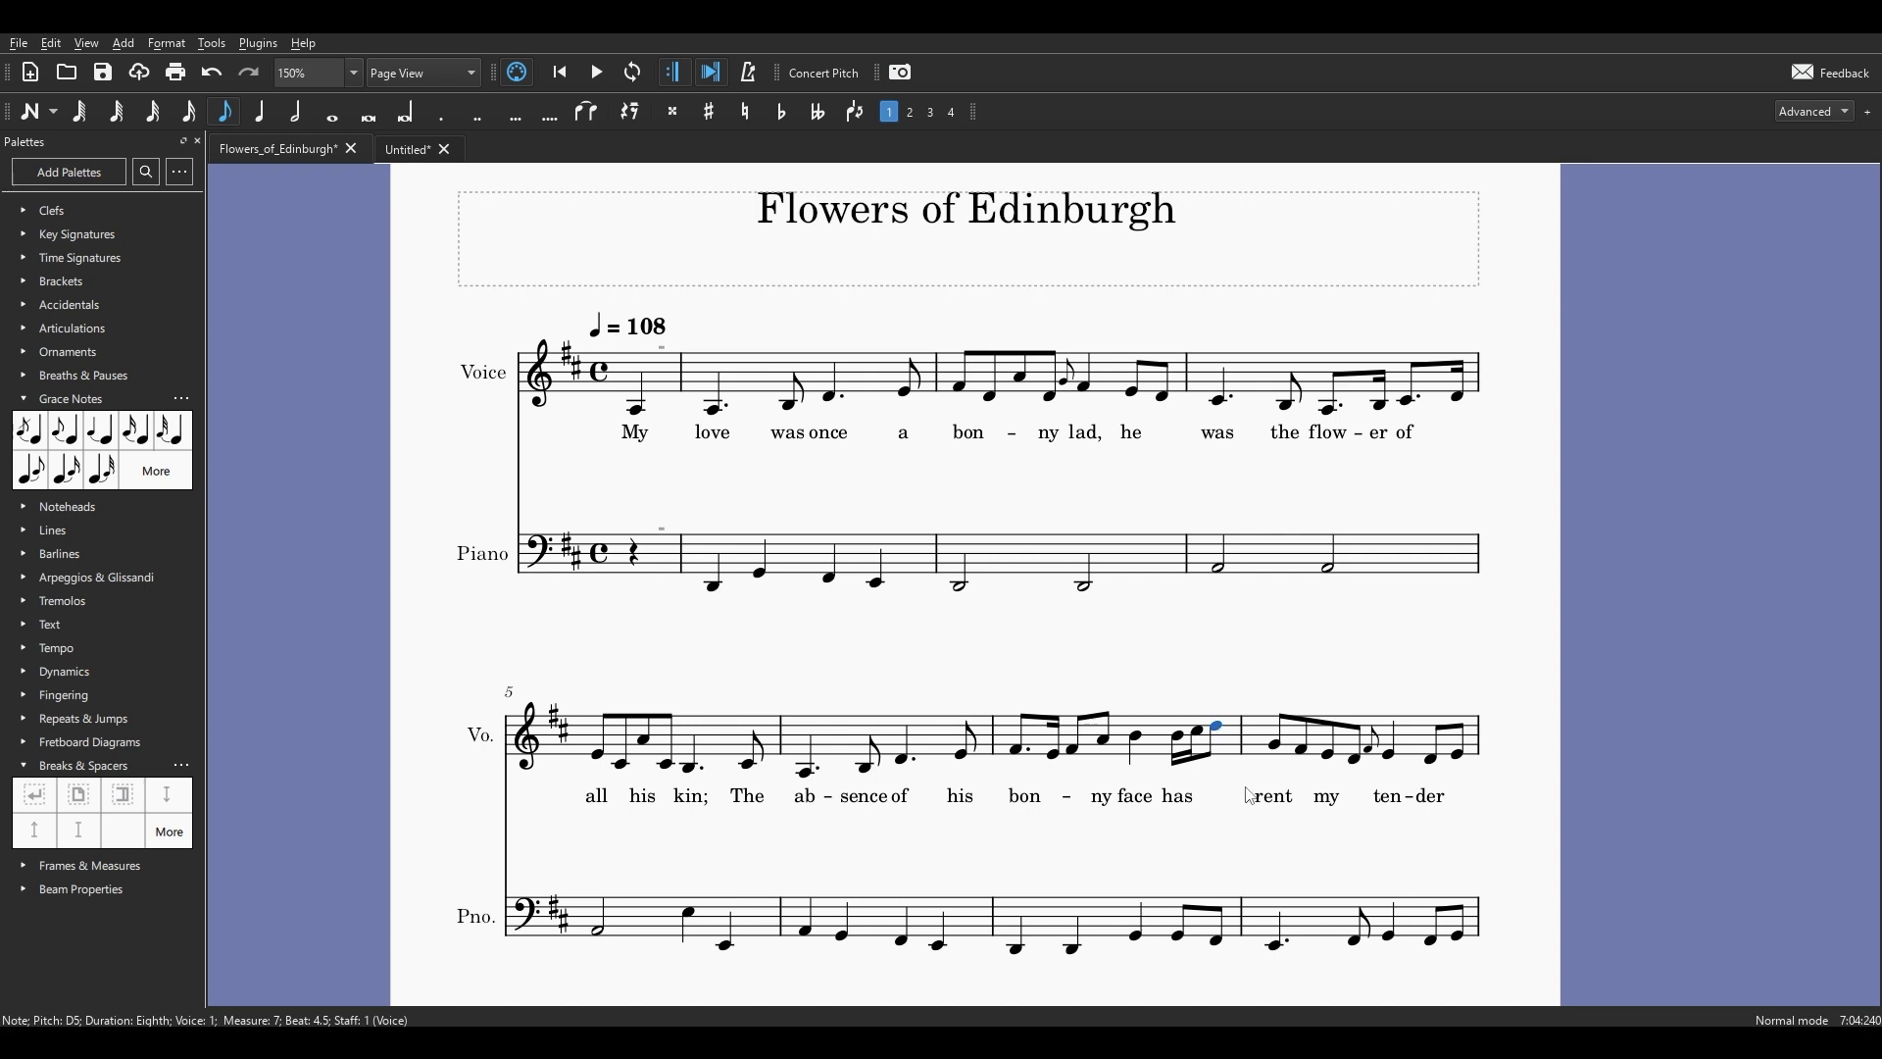
left_click(562, 76)
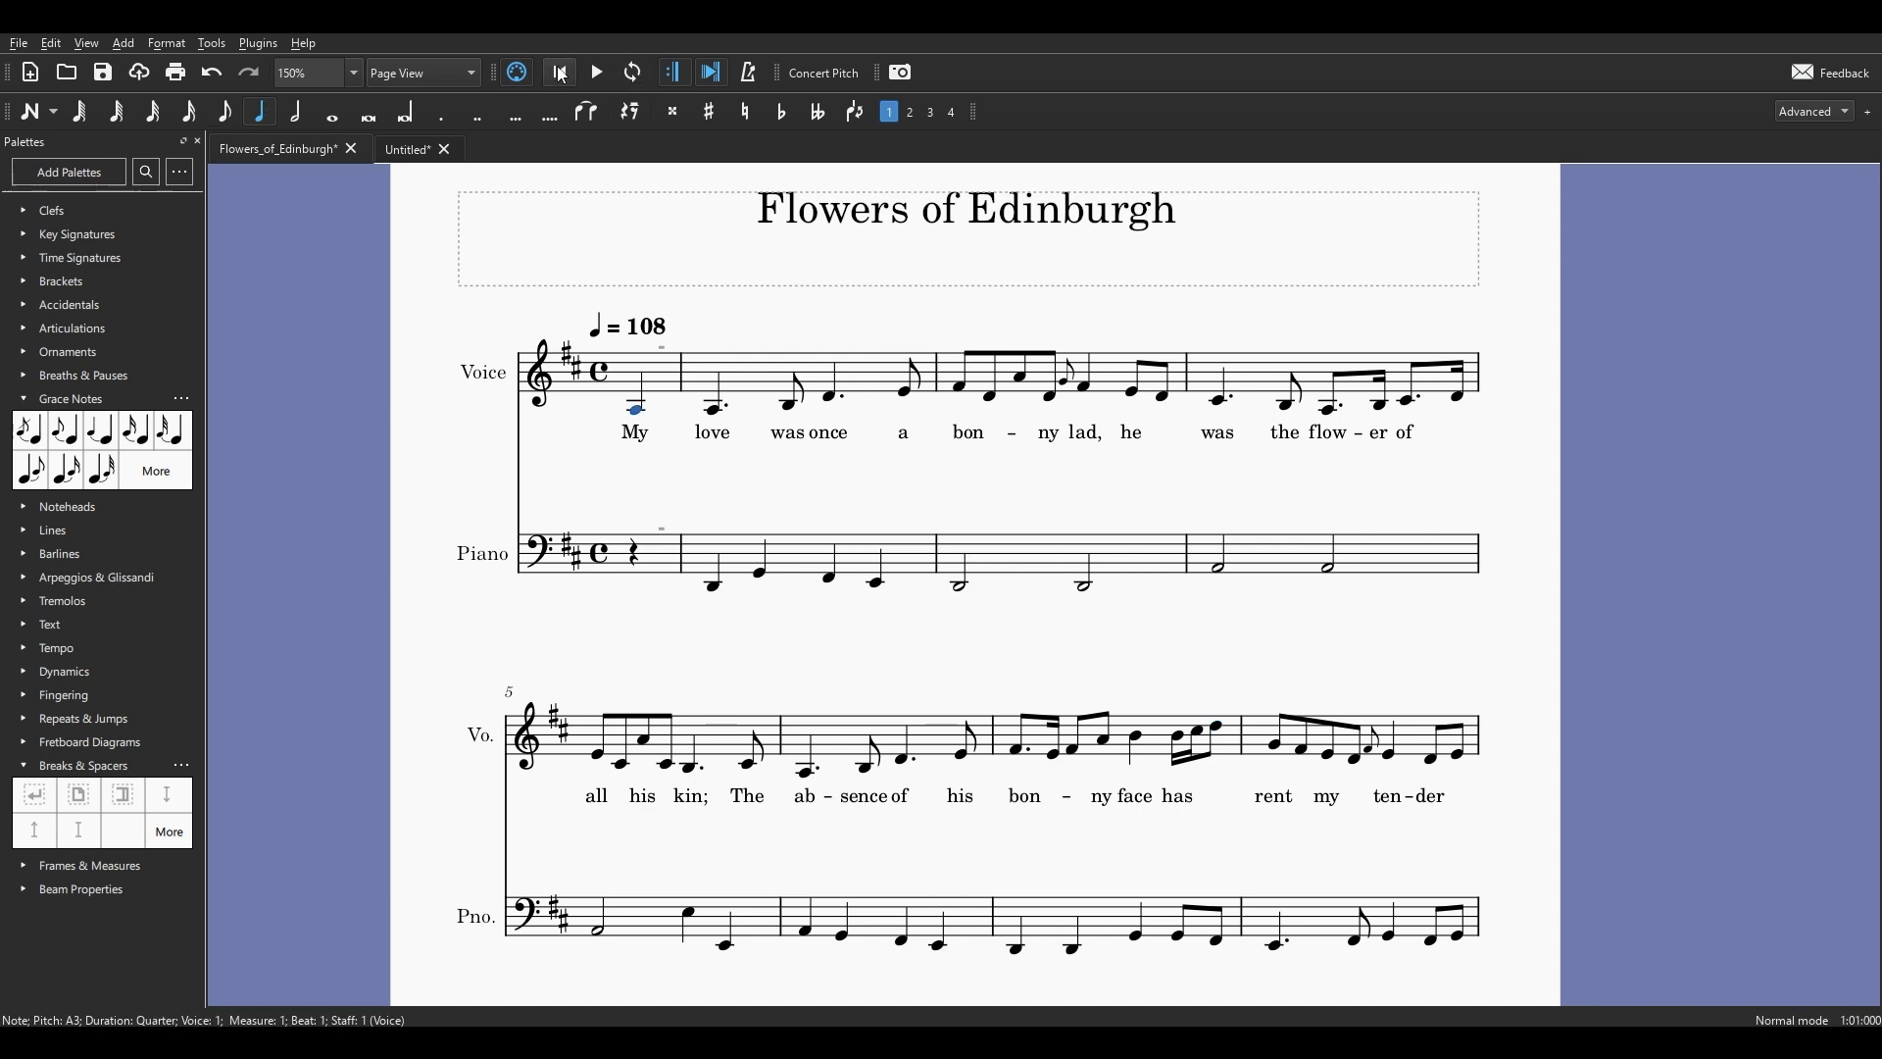
left_click(597, 76)
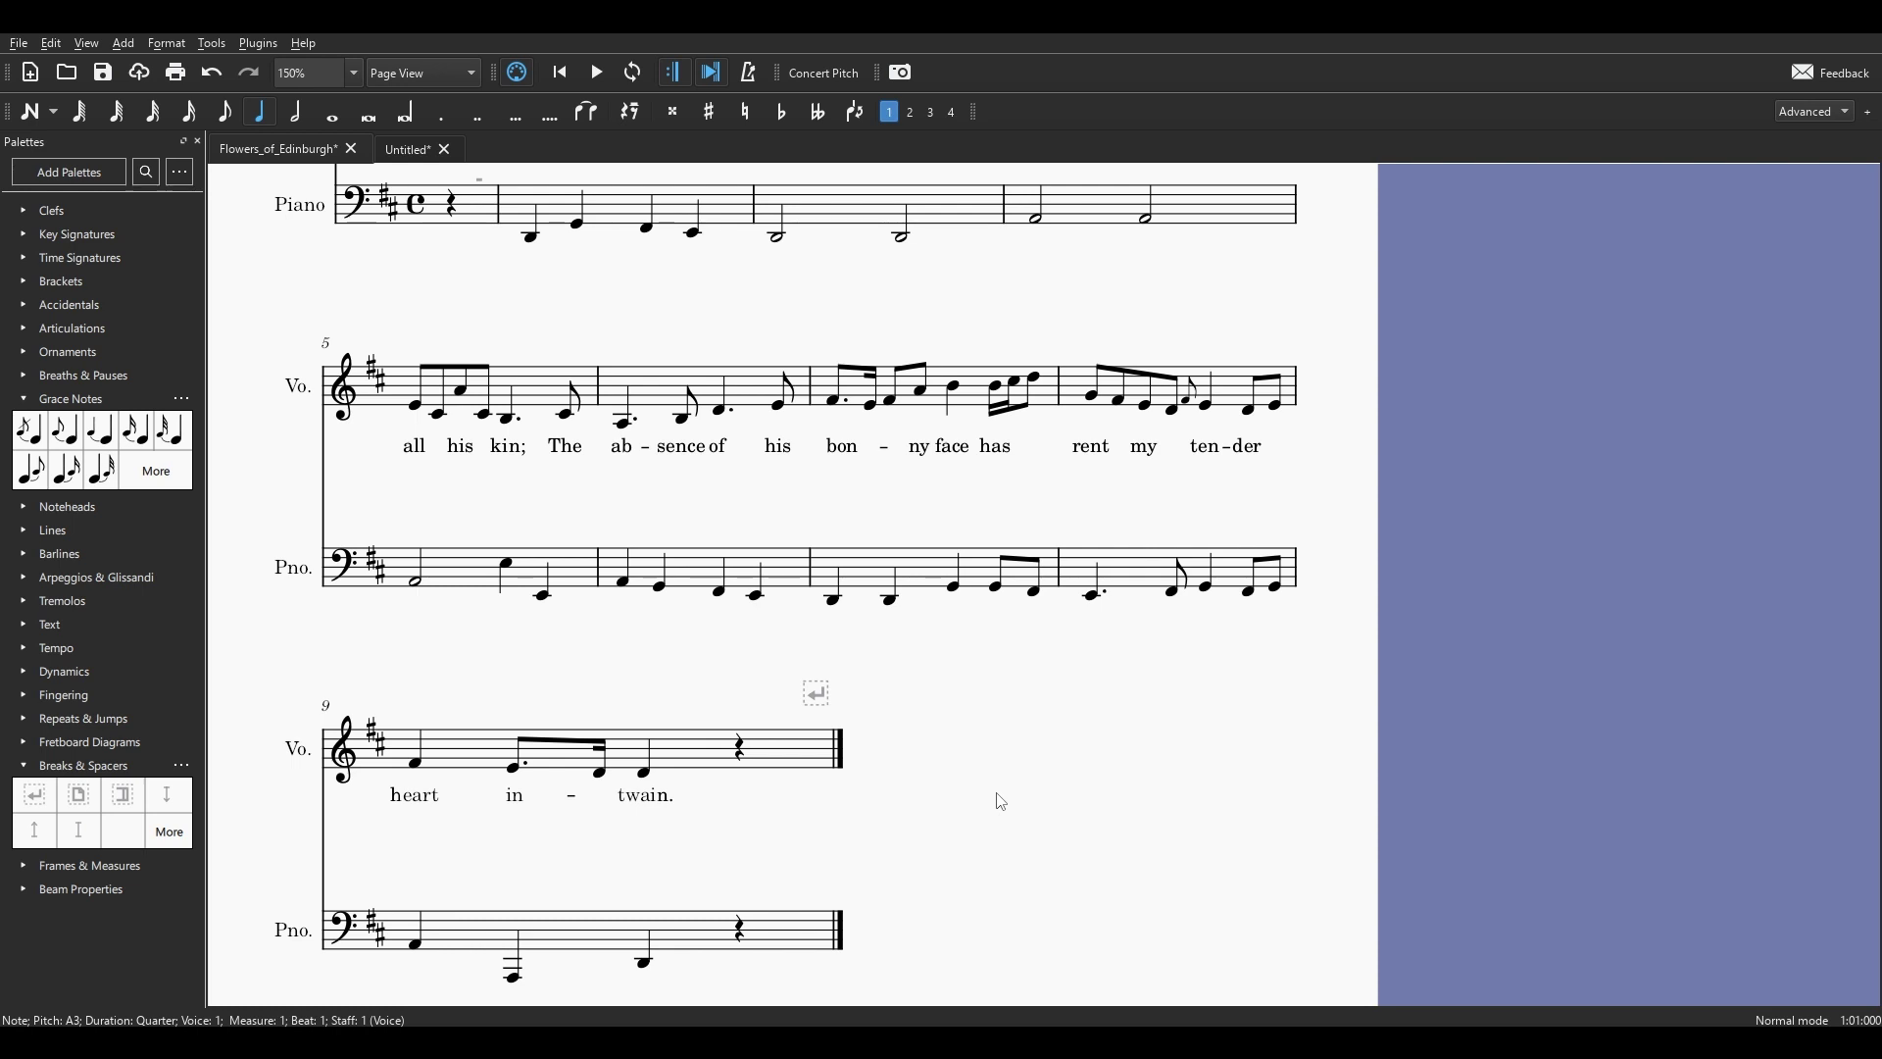
Open the Transpose dialog again and choose chromatic transposition.
scroll(998, 804, "up", 5)
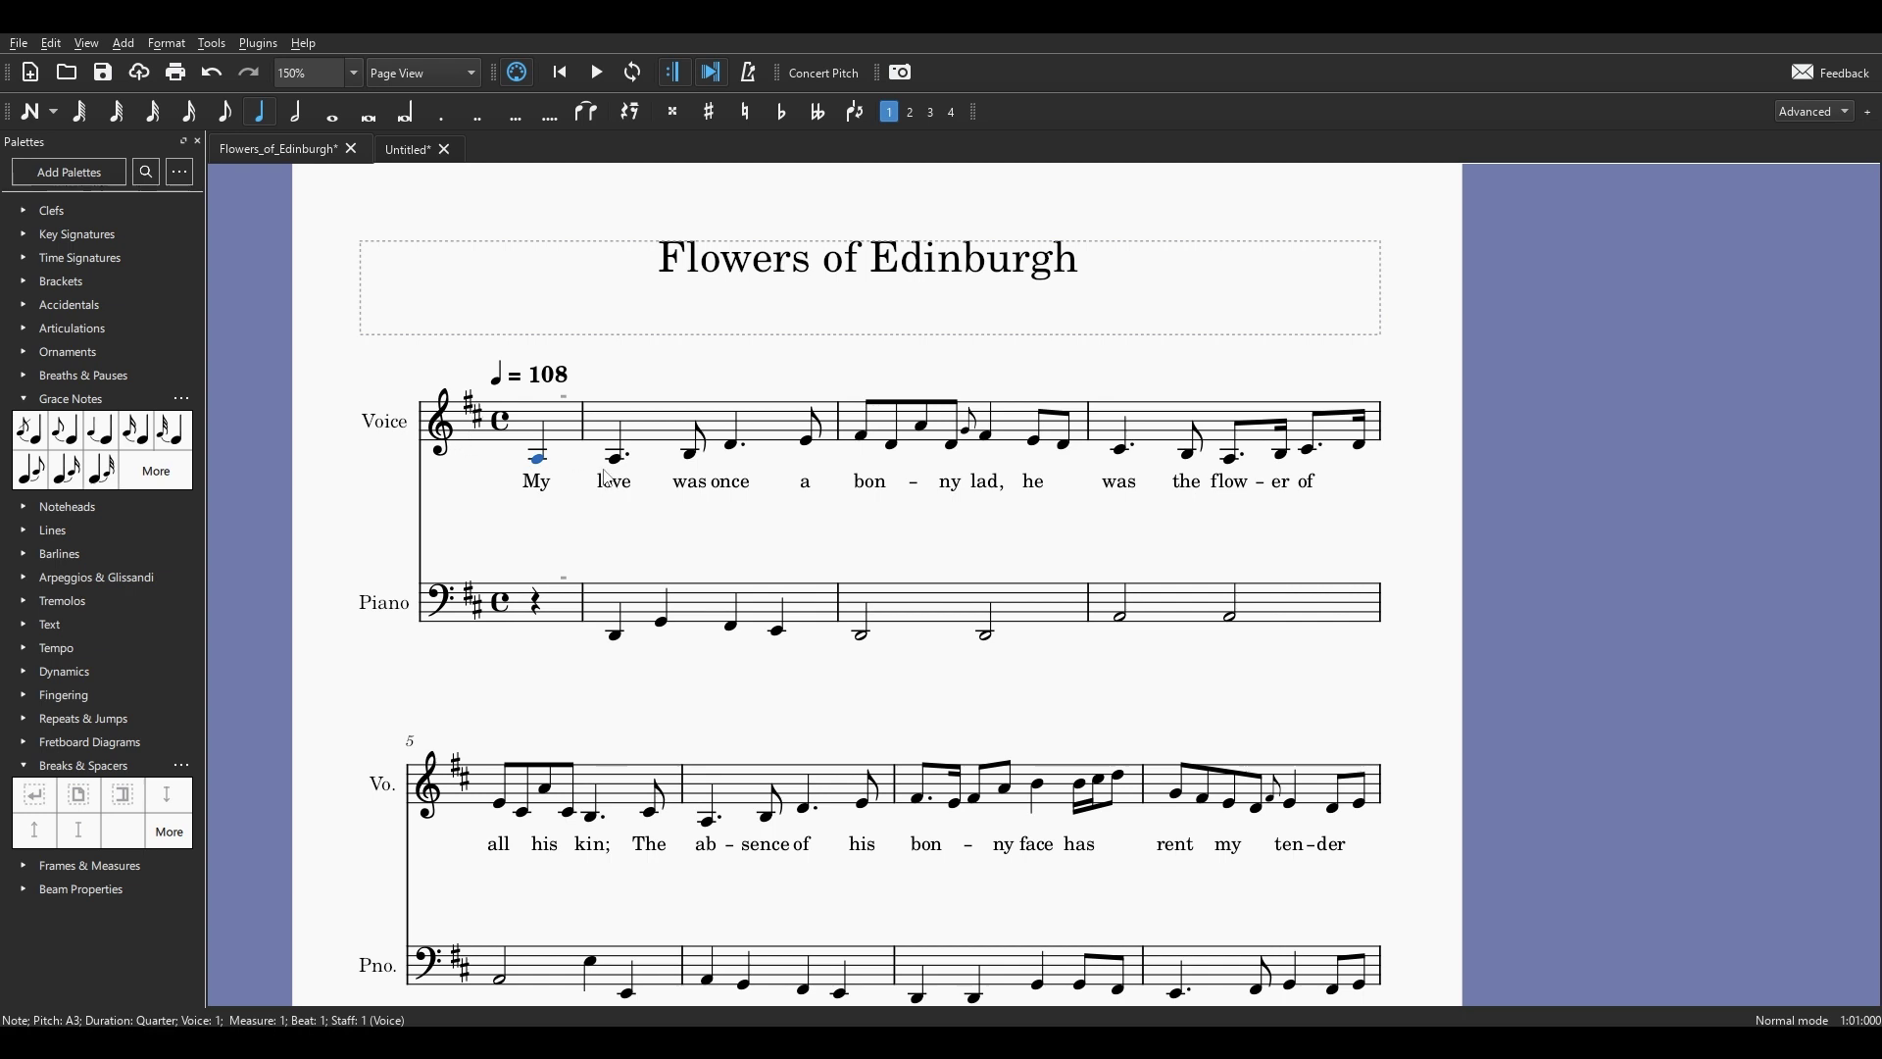
left_click_drag(1168, 361, 1249, 351)
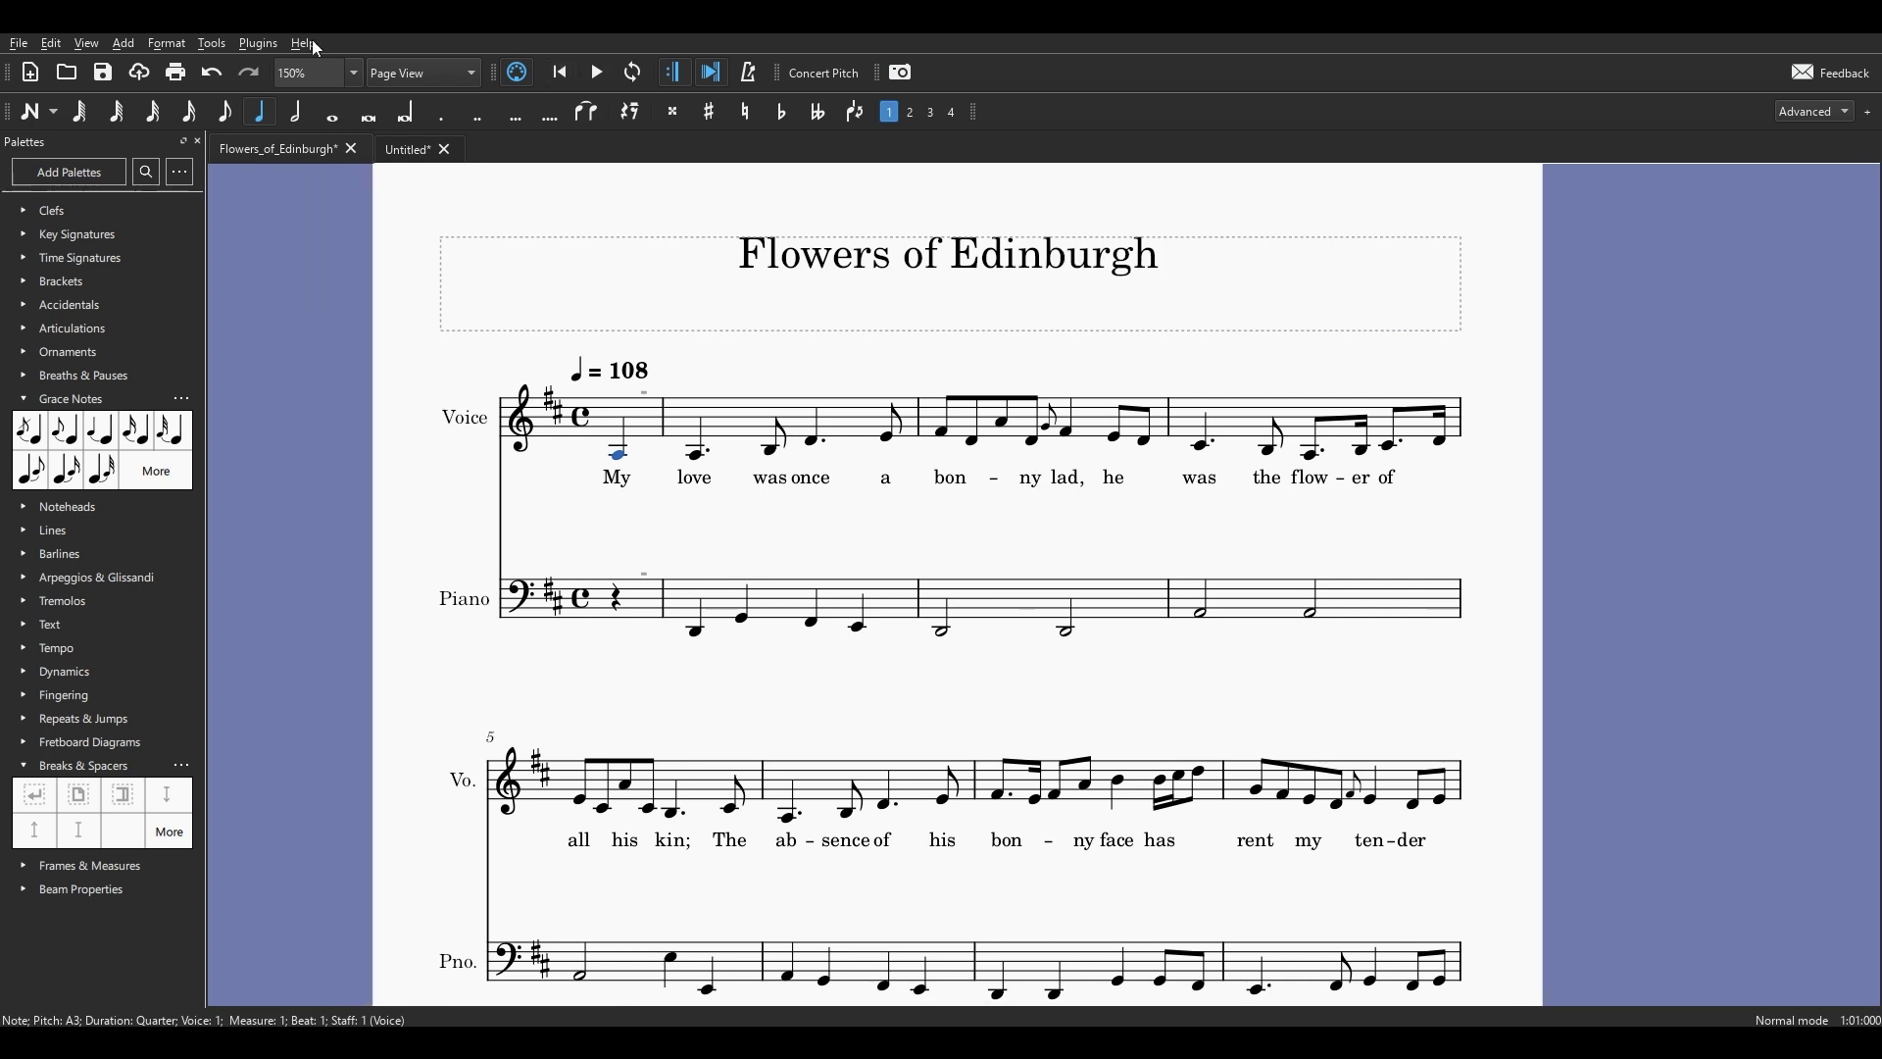
left_click(210, 45)
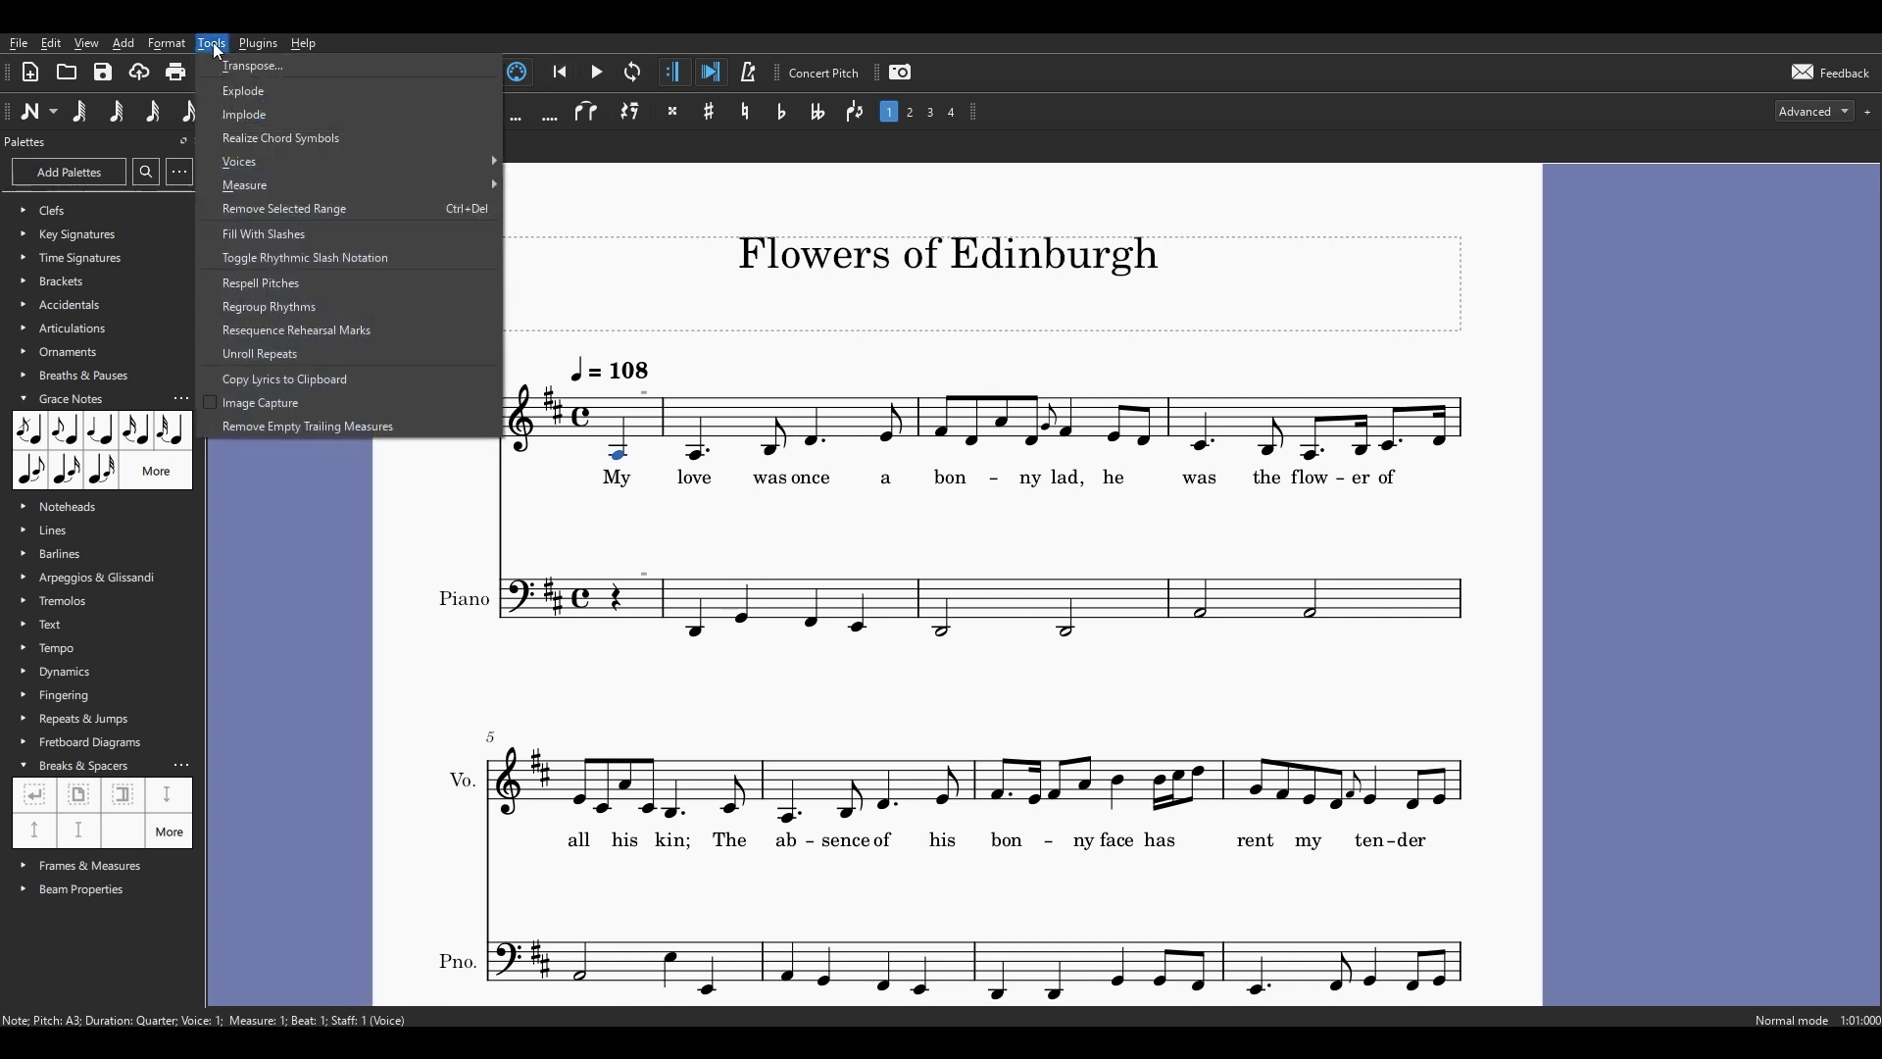
left_click(270, 65)
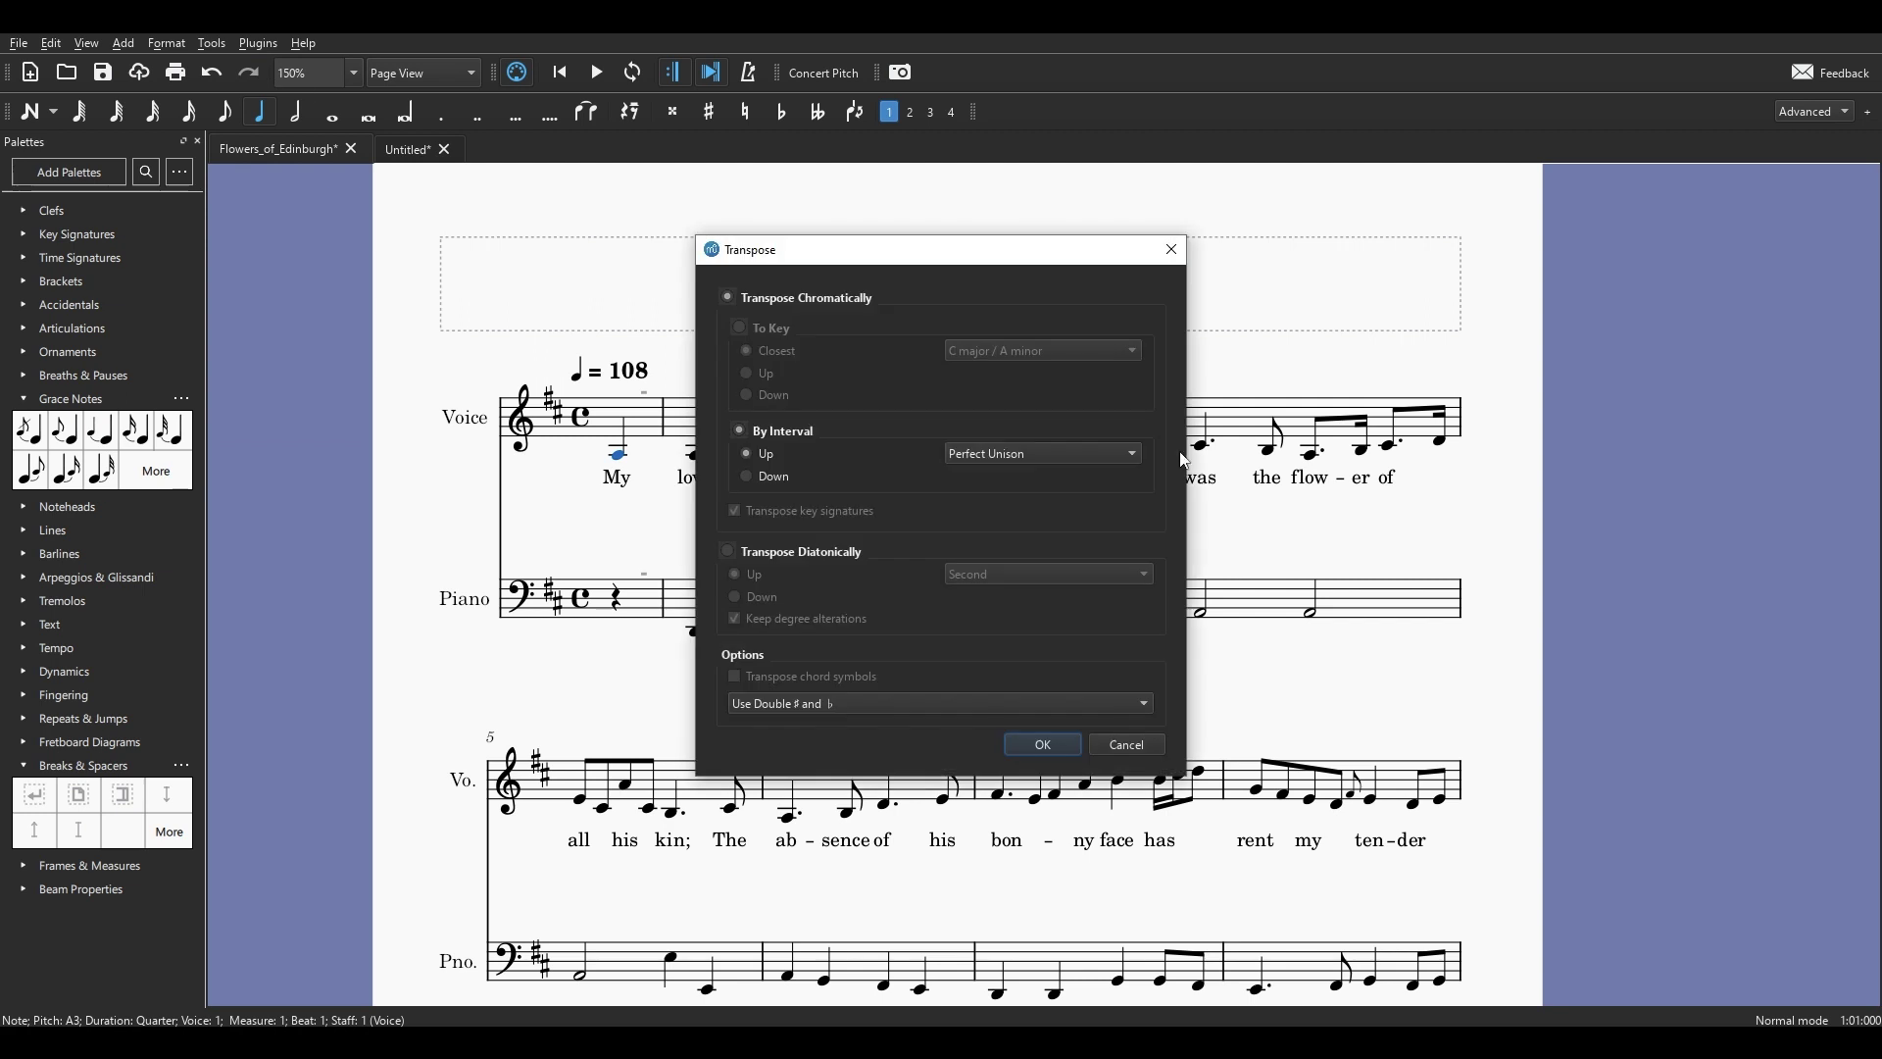
left_click(727, 298)
left_click(727, 294)
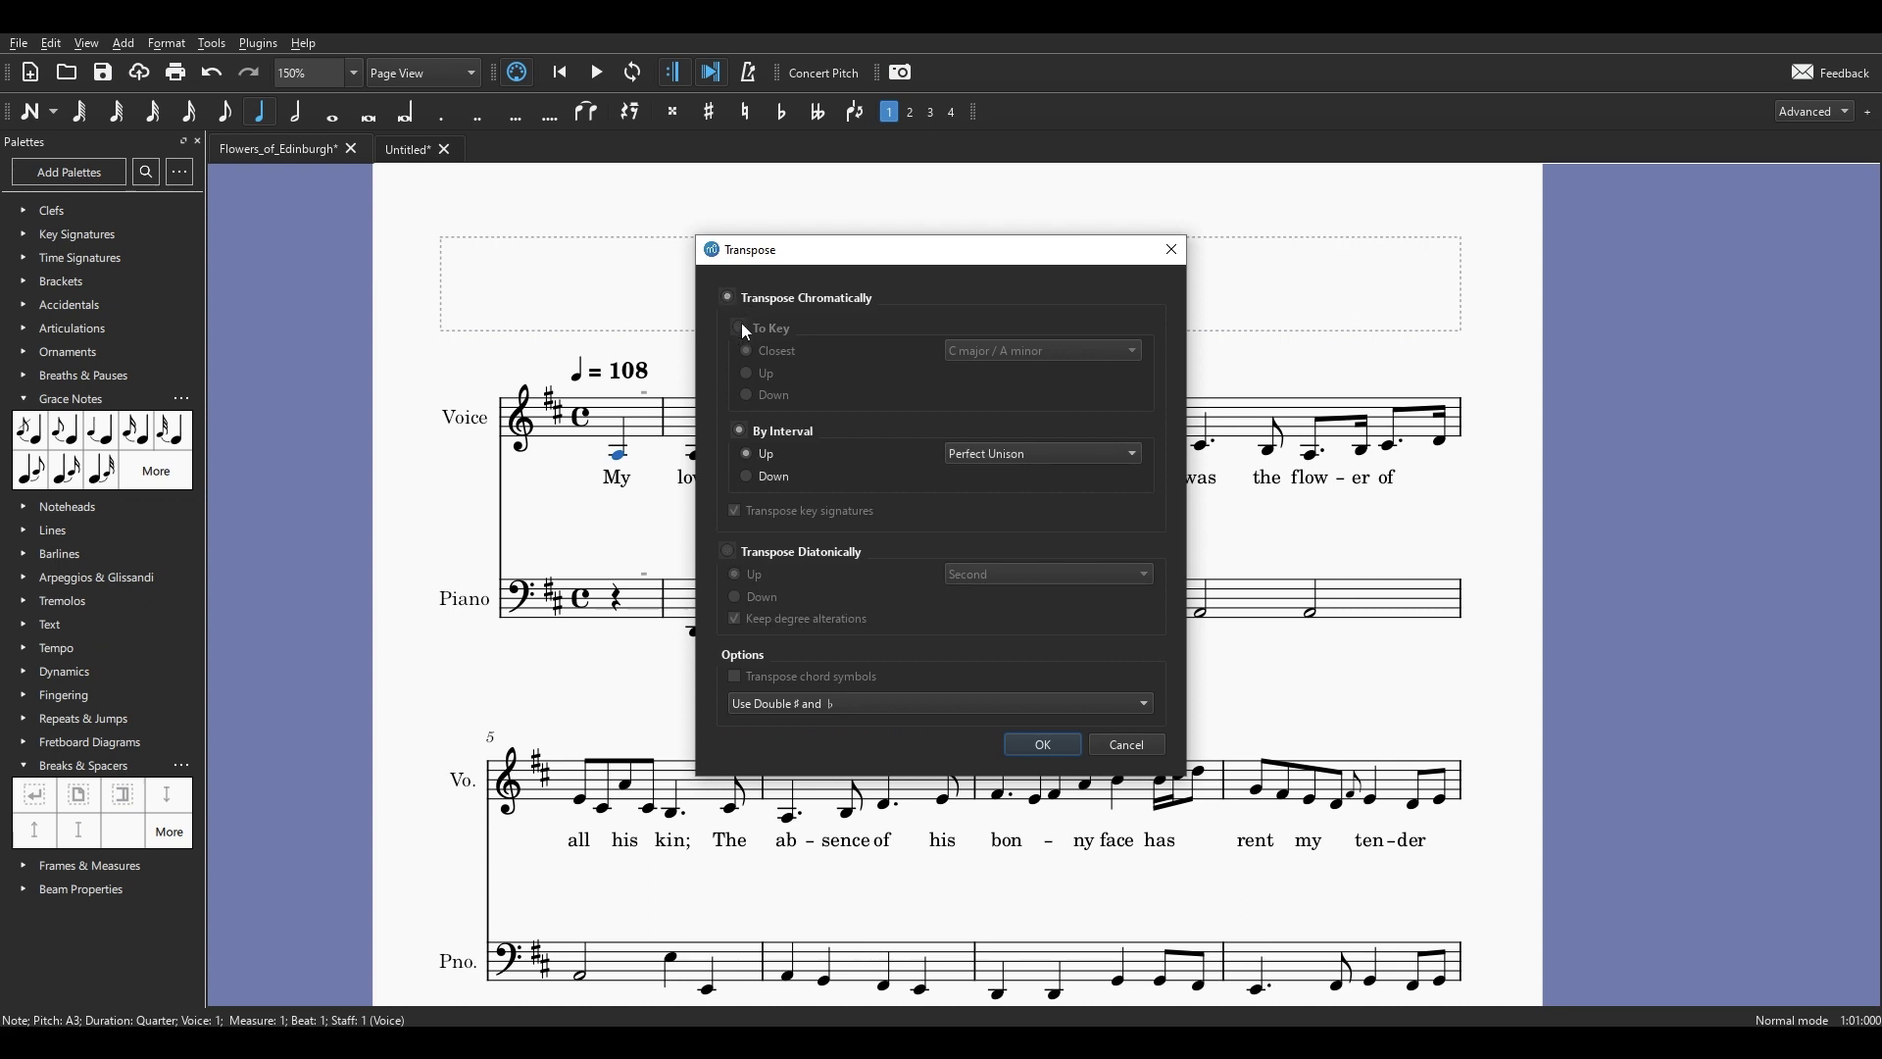